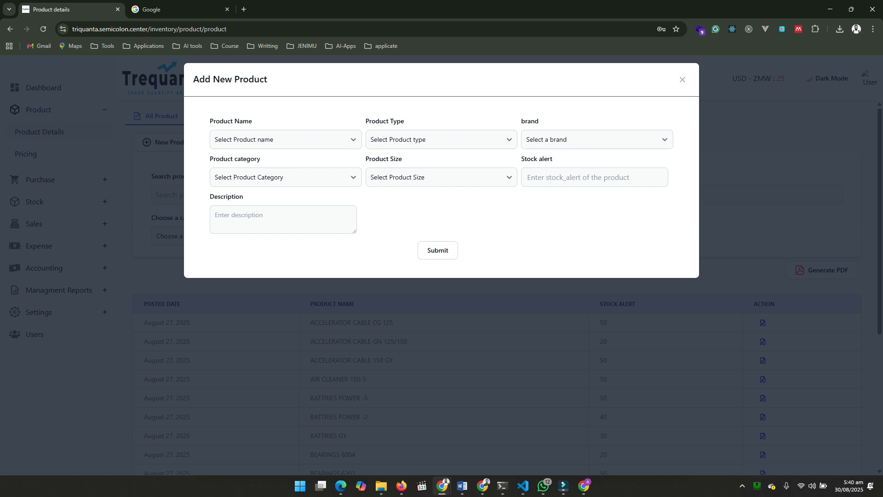
Examine the available product type, product name and brand options in the Add New Product form, and close the form
{"action": "left_click", "coordinate": [441, 139]}
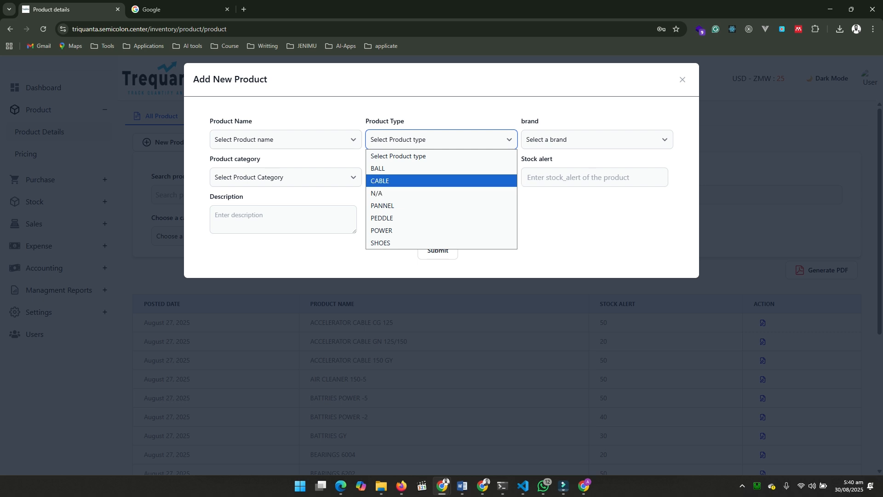
{"action": "left_click", "coordinate": [441, 110]}
{"action": "left_click", "coordinate": [285, 139]}
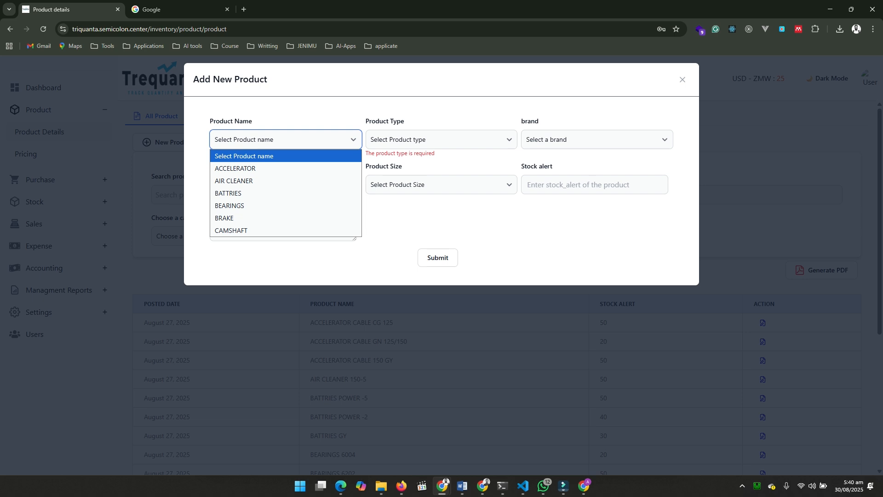
{"action": "left_click", "coordinate": [294, 109]}
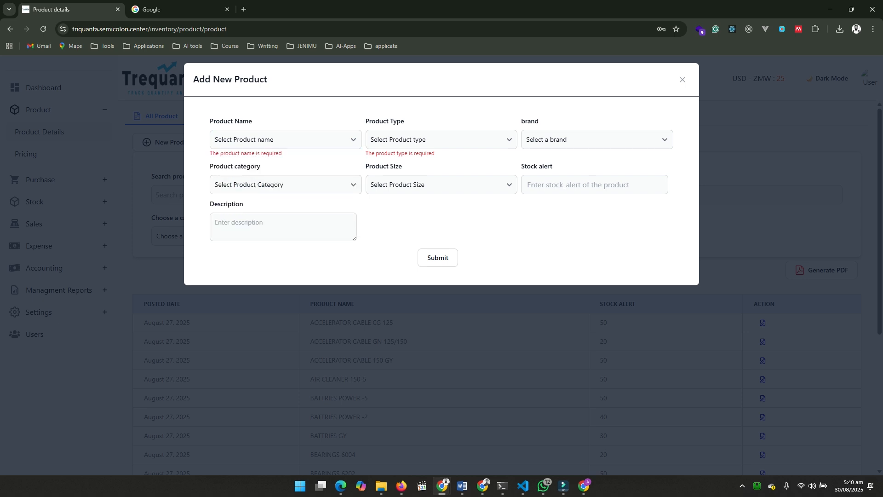
{"action": "left_click", "coordinate": [285, 140]}
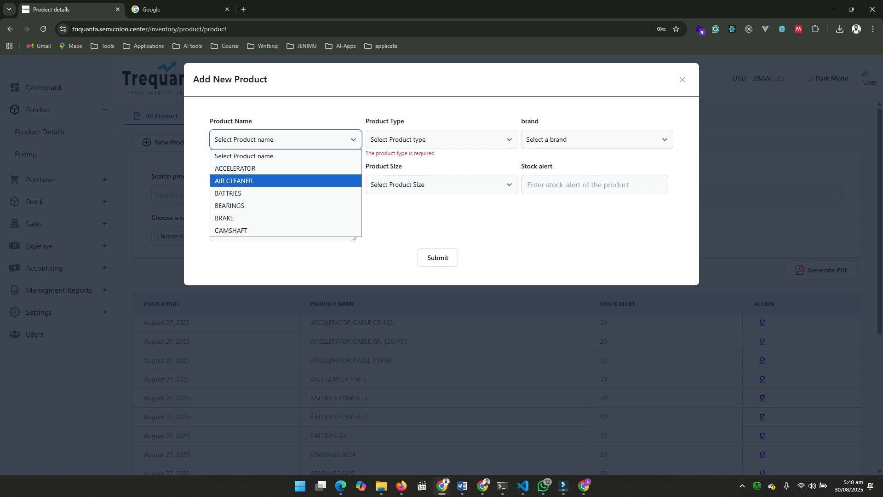
{"action": "left_click", "coordinate": [297, 111]}
{"action": "left_click", "coordinate": [597, 140]}
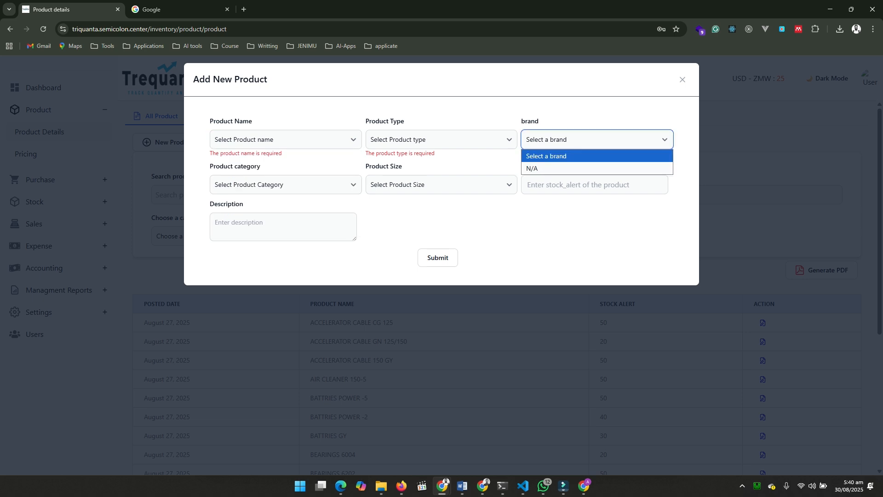
{"action": "left_click", "coordinate": [597, 140]}
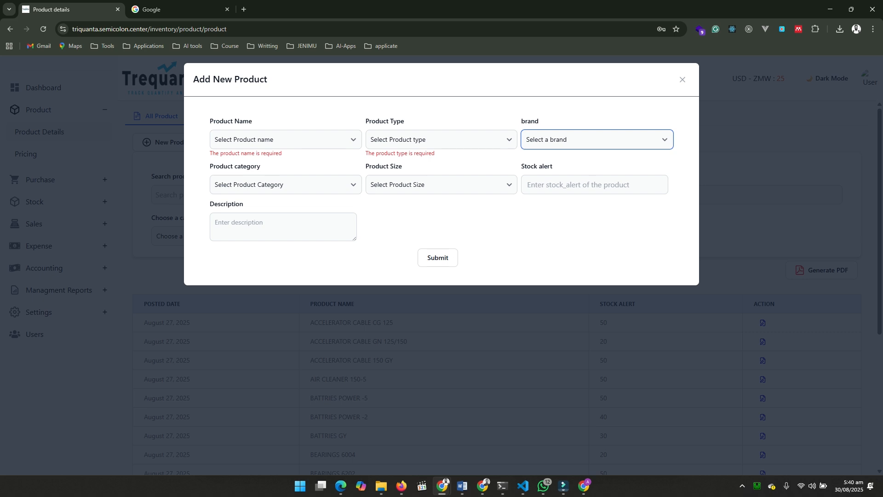
{"action": "left_click", "coordinate": [683, 79]}
Look through the product details list and the purchase prices, selling prices and profits on the Pricing page
{"action": "scroll", "coordinate": [497, 288], "scroll_direction": "down", "scroll_amount": 5}
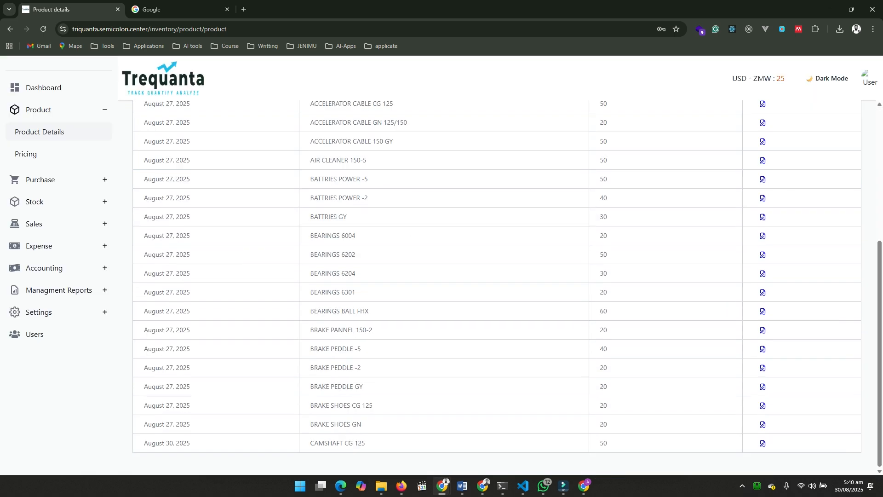
{"action": "scroll", "coordinate": [497, 288], "scroll_direction": "up", "scroll_amount": 5}
{"action": "scroll", "coordinate": [497, 288], "scroll_direction": "down", "scroll_amount": 2}
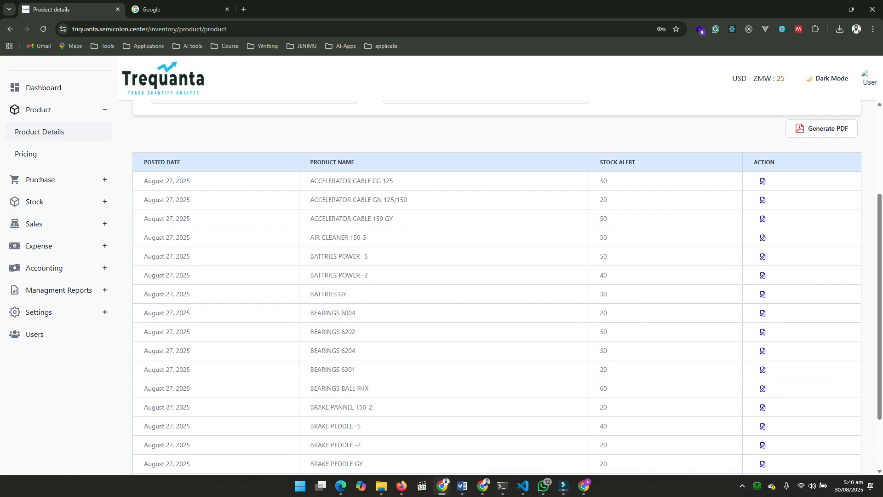
{"action": "left_click", "coordinate": [25, 154]}
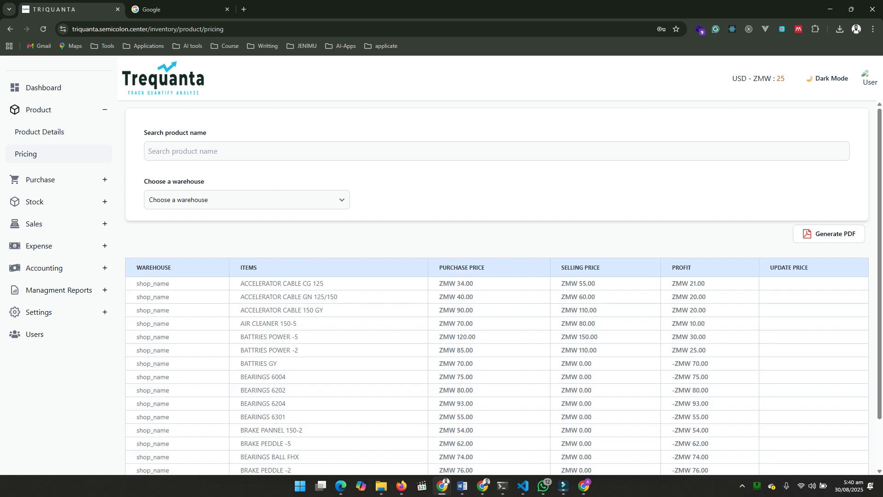
{"action": "scroll", "coordinate": [496, 285], "scroll_direction": "down", "scroll_amount": 2}
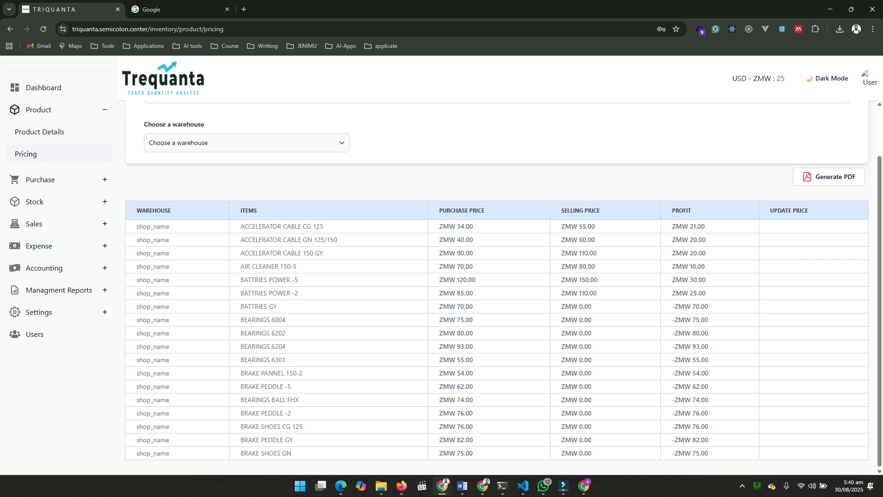
{"action": "scroll", "coordinate": [497, 285], "scroll_direction": "up", "scroll_amount": 2}
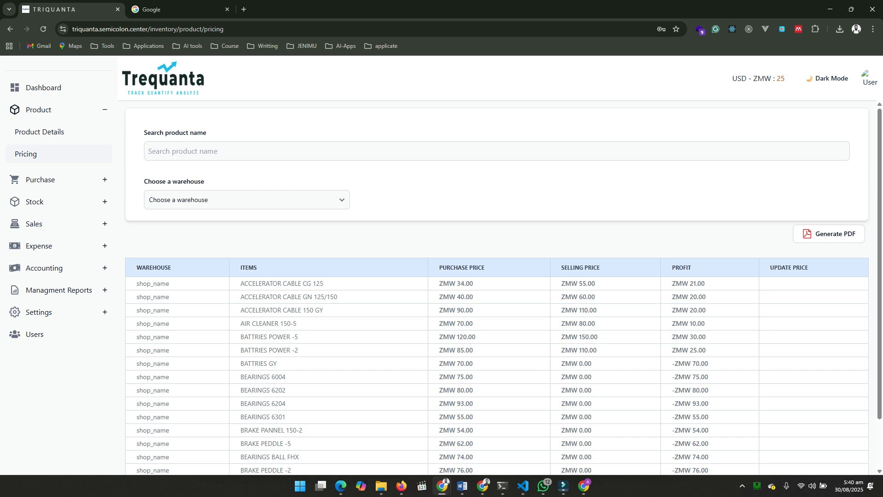
Go to Create Purchase and add the product CAMSHAFT CG 125 to the purchase invoice
{"action": "left_click", "coordinate": [55, 180]}
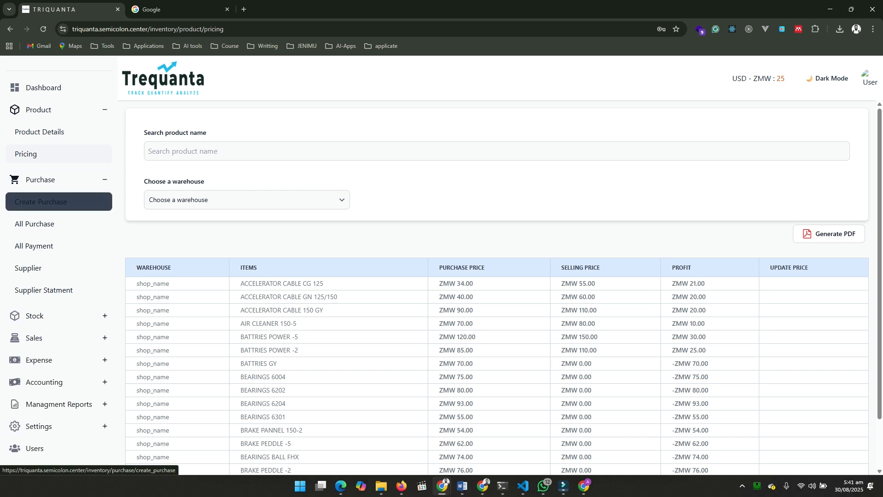
{"action": "scroll", "coordinate": [497, 285], "scroll_direction": "down", "scroll_amount": 2}
{"action": "scroll", "coordinate": [497, 285], "scroll_direction": "up", "scroll_amount": 2}
{"action": "left_click", "coordinate": [59, 202]}
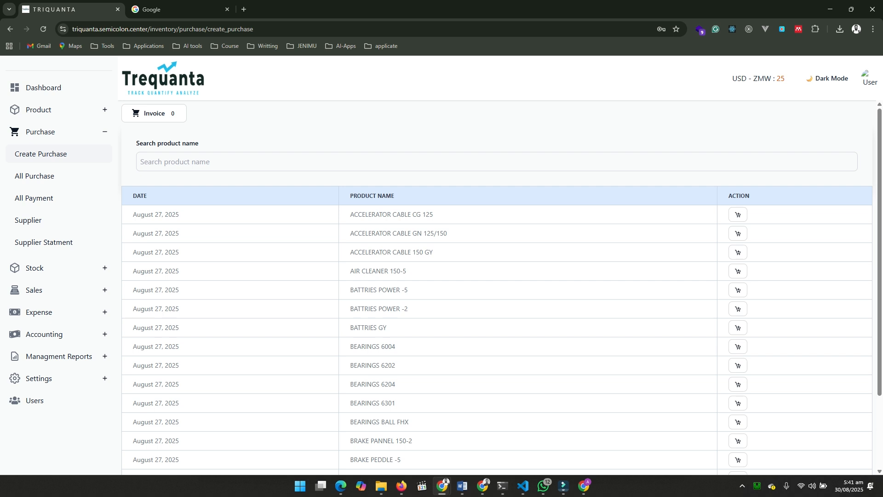
{"action": "scroll", "coordinate": [501, 287], "scroll_direction": "down", "scroll_amount": 2}
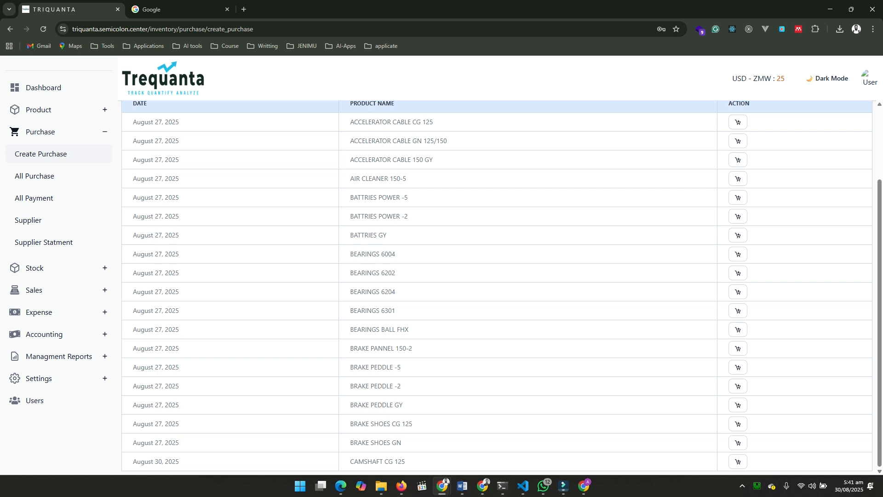
{"action": "left_click_drag", "start_coordinate": [353, 461], "coordinate": [405, 462]}
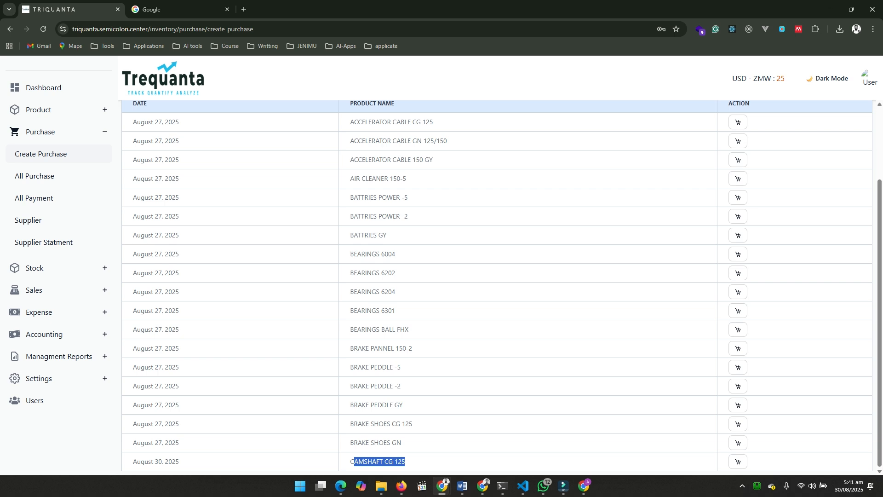
{"action": "left_click", "coordinate": [409, 462]}
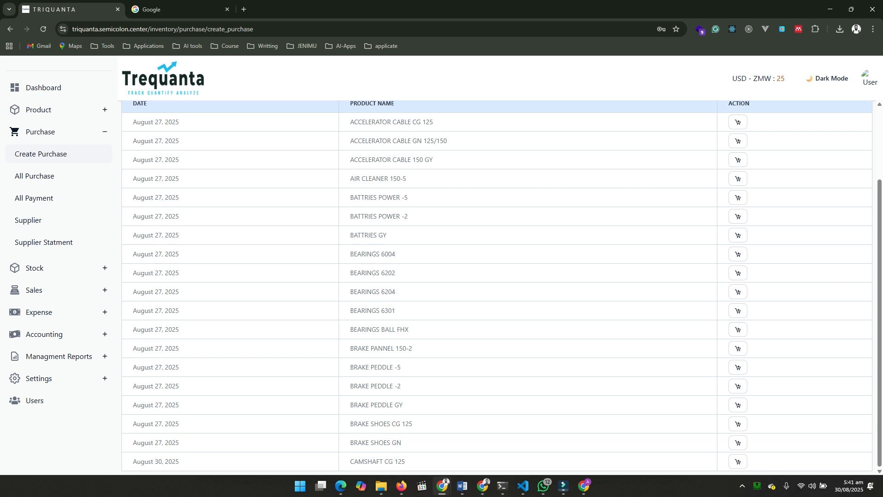
{"action": "left_click", "coordinate": [738, 461]}
{"action": "scroll", "coordinate": [497, 287], "scroll_direction": "up", "scroll_amount": 2}
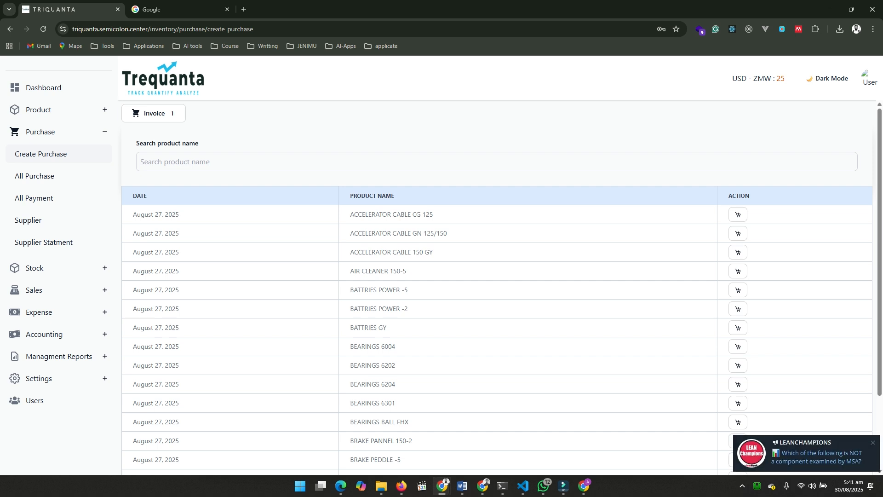
Open the purchase invoice and set its invoice number to 0001
{"action": "left_click", "coordinate": [153, 114]}
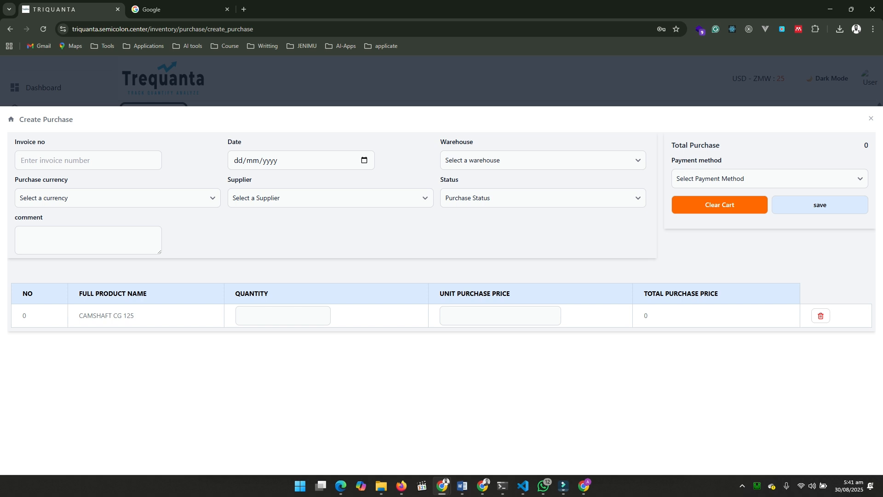
{"action": "left_click", "coordinate": [88, 160]}
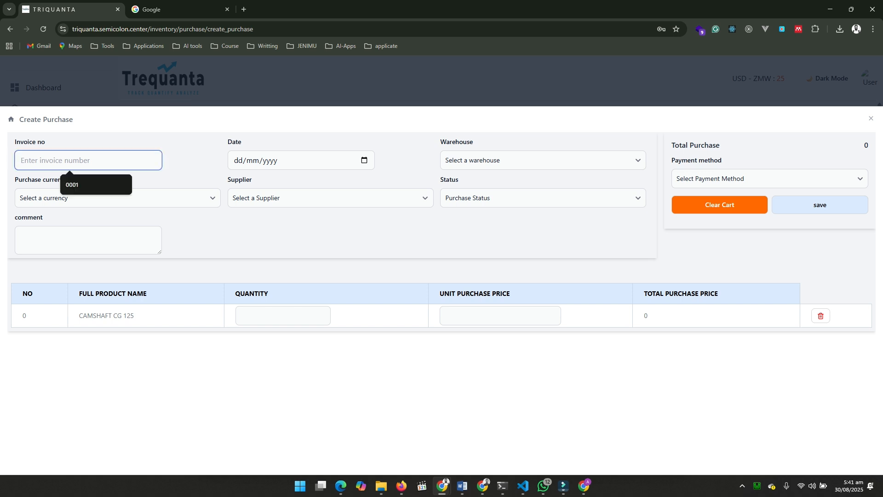
{"action": "key", "text": "Down"}
{"action": "key", "text": "Up"}
{"action": "type", "text": "00"}
{"action": "key", "text": "Down"}
{"action": "key", "text": "Return"}
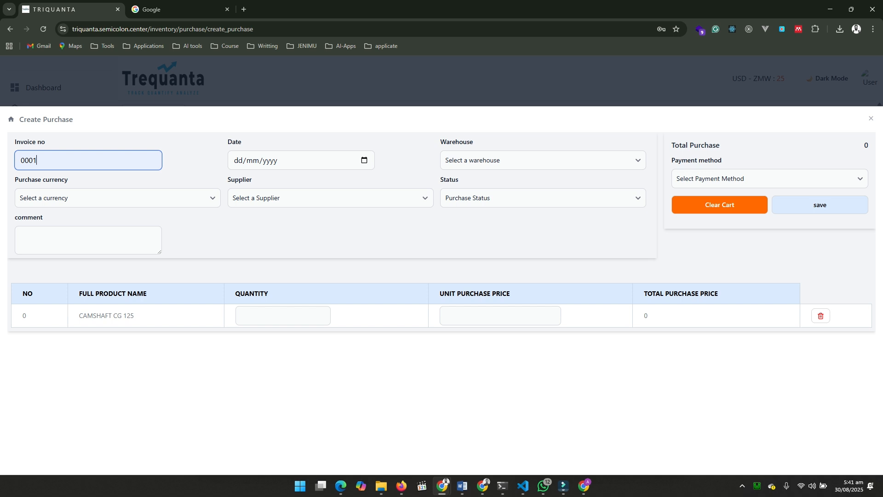
Set the purchase date to 29/08/2025 and the warehouse to shop_name
{"action": "left_click", "coordinate": [365, 160]}
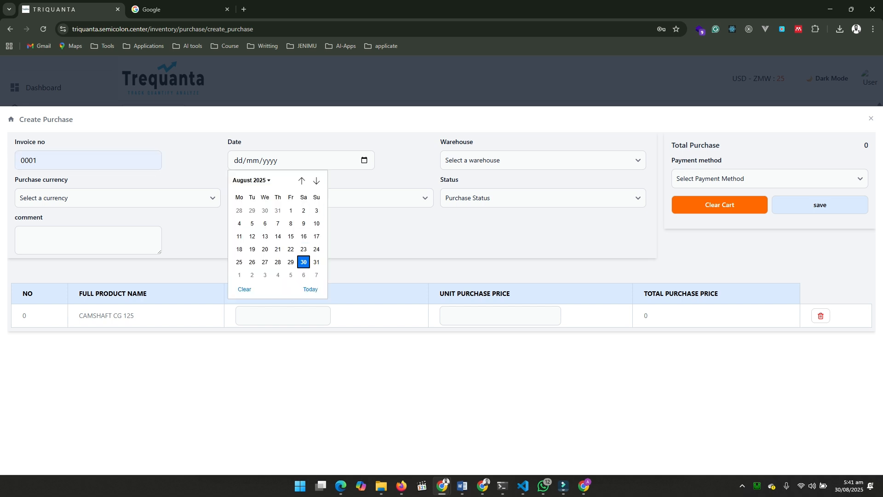
{"action": "left_click", "coordinate": [304, 261]}
{"action": "left_click", "coordinate": [543, 160]}
{"action": "left_click", "coordinate": [544, 189]}
{"action": "left_click", "coordinate": [364, 160]}
{"action": "left_click", "coordinate": [290, 261]}
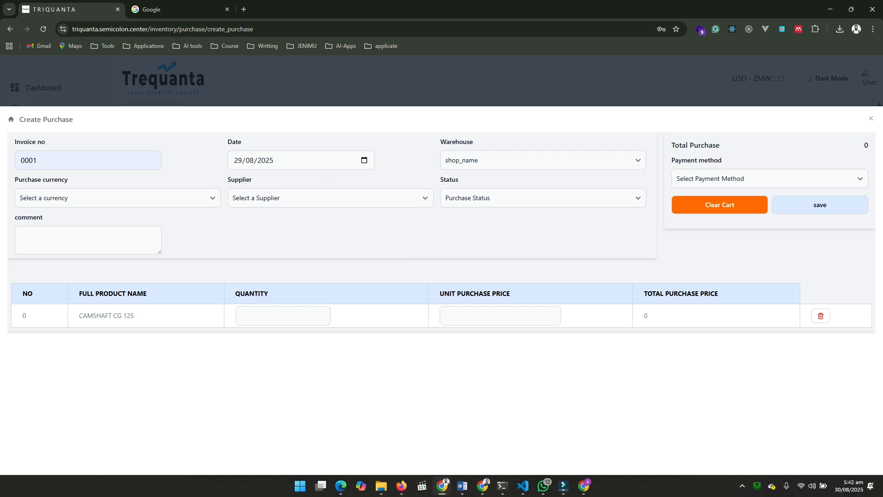
Set the purchase currency to Kwatcha | ZMW
{"action": "left_click", "coordinate": [117, 198]}
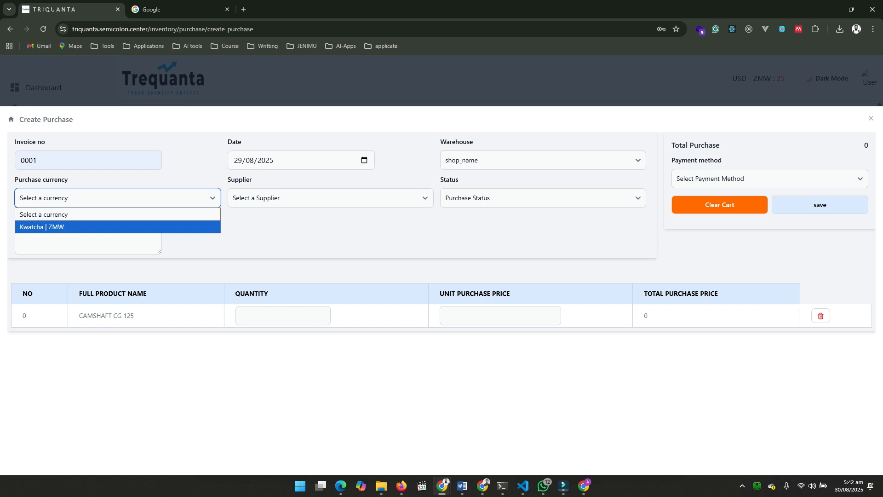
{"action": "left_click", "coordinate": [295, 233]}
{"action": "left_click", "coordinate": [543, 161]}
{"action": "left_click", "coordinate": [543, 160]}
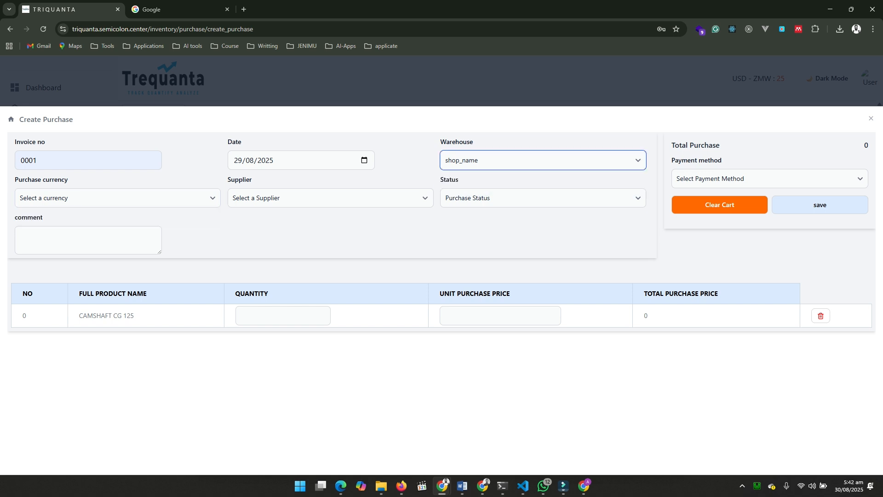
{"action": "left_click", "coordinate": [117, 198]}
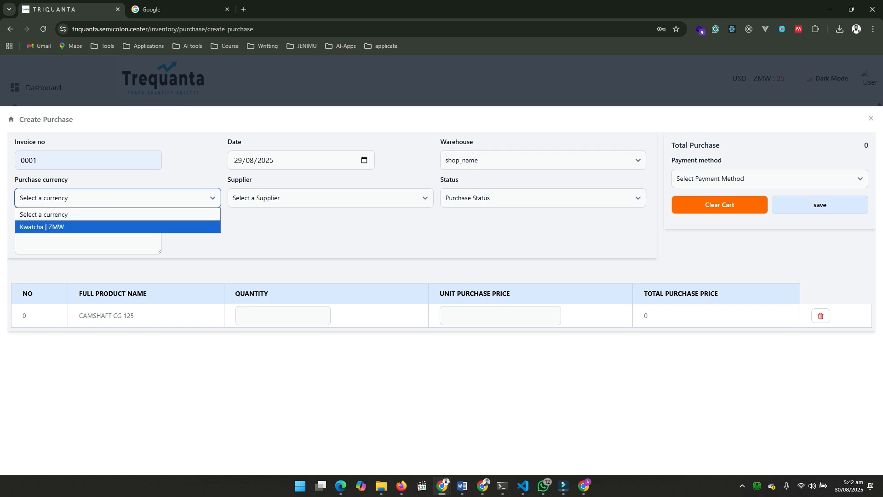
{"action": "key", "text": "Return"}
Select the only supplier on offer and set the purchase status to Received
{"action": "left_click", "coordinate": [330, 198]}
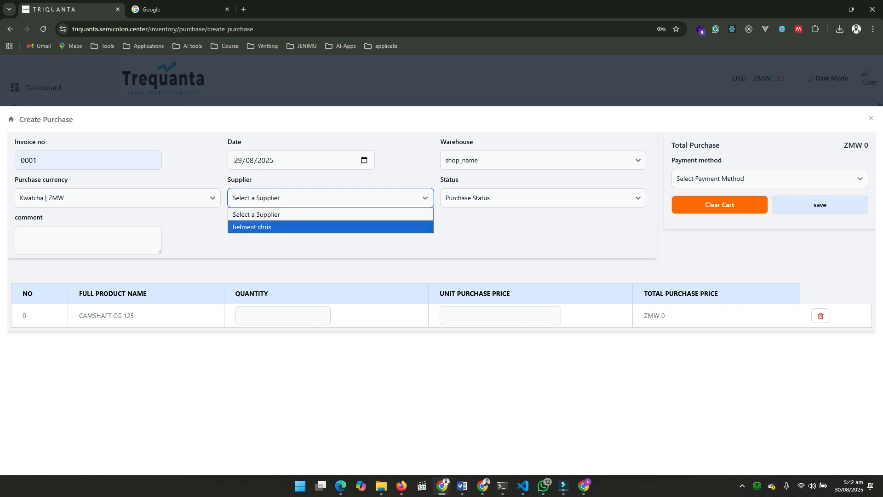
{"action": "left_click", "coordinate": [330, 227]}
{"action": "left_click", "coordinate": [542, 198]}
{"action": "left_click", "coordinate": [542, 227]}
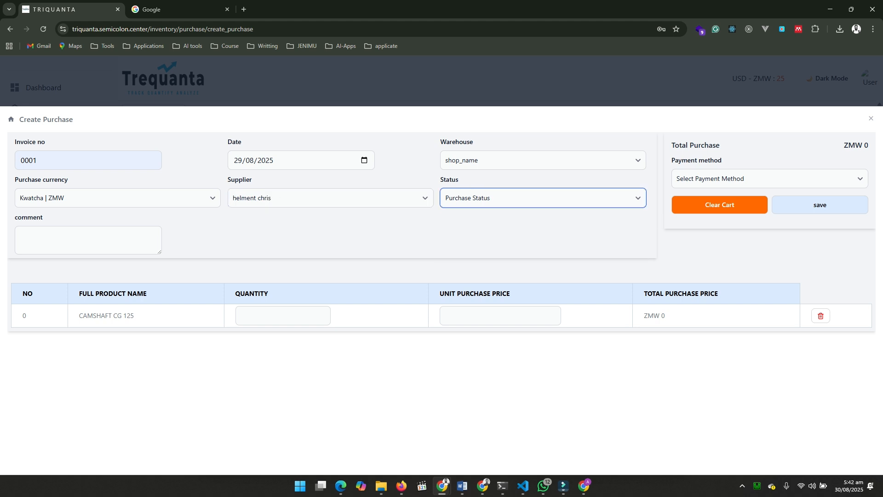
Enter a quantity of 120 and a unit purchase price of 20 for CAMSHAFT CG 125
{"action": "left_click", "coordinate": [277, 316]}
{"action": "type", "text": "1"}
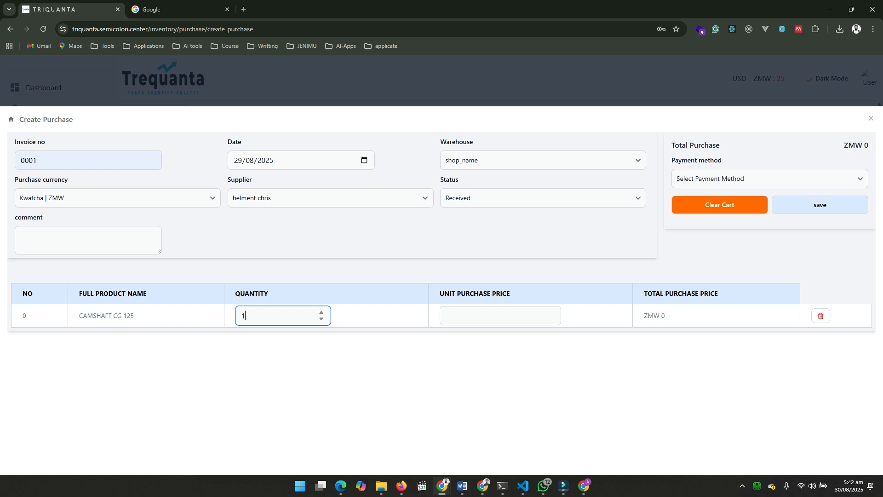
{"action": "type", "text": "20"}
{"action": "left_click", "coordinate": [500, 315]}
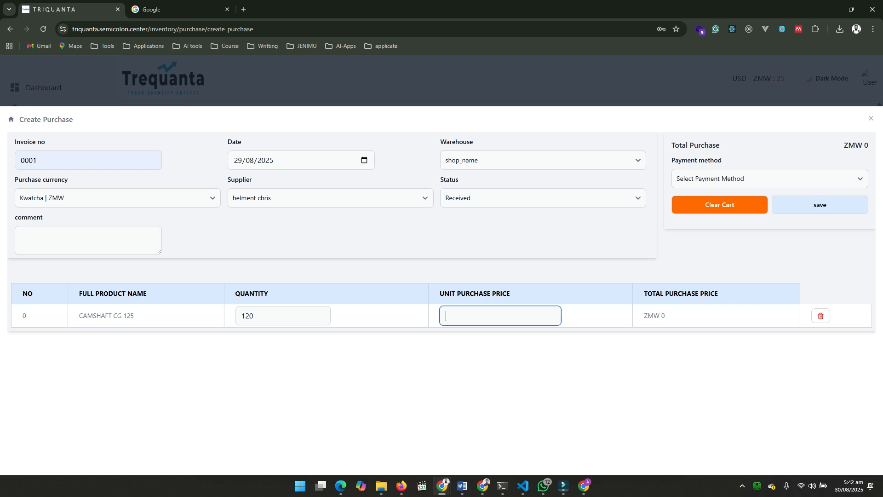
{"action": "type", "text": "20"}
{"action": "key", "text": "Tab"}
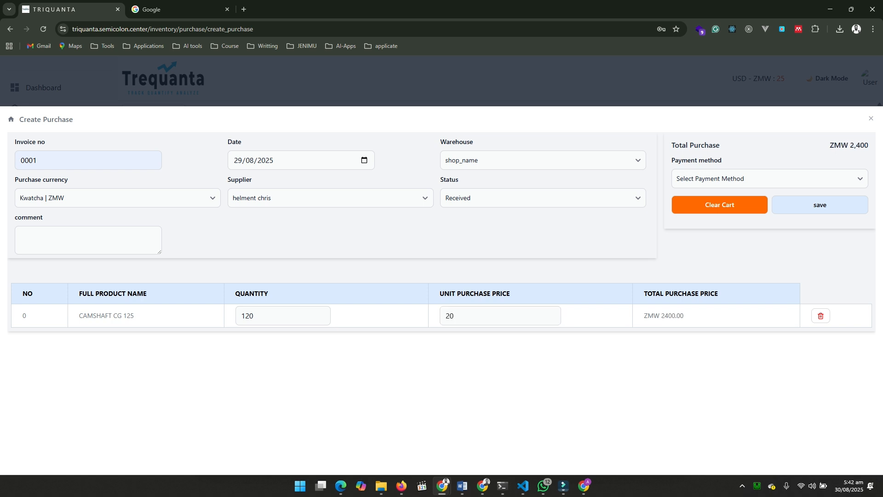
Set the payment method of the purchase to Cash
{"action": "left_click", "coordinate": [769, 179]}
{"action": "left_click", "coordinate": [754, 207]}
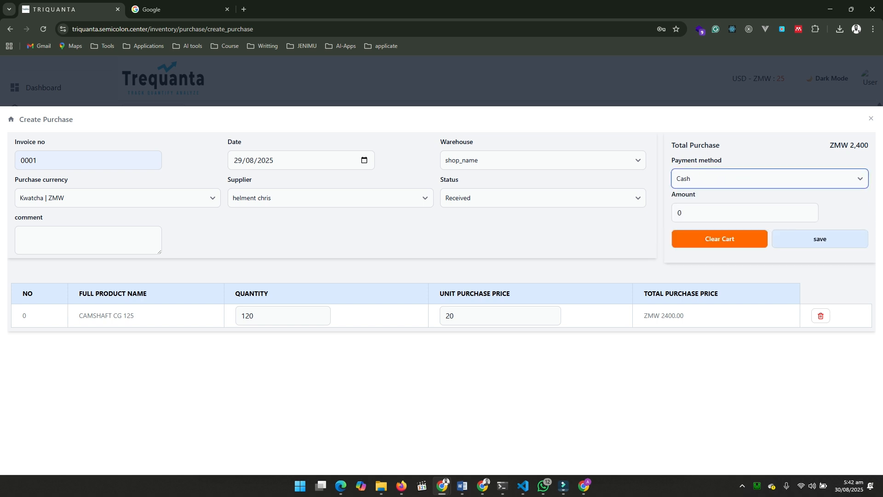
{"action": "left_click", "coordinate": [769, 178]}
{"action": "left_click", "coordinate": [754, 195]}
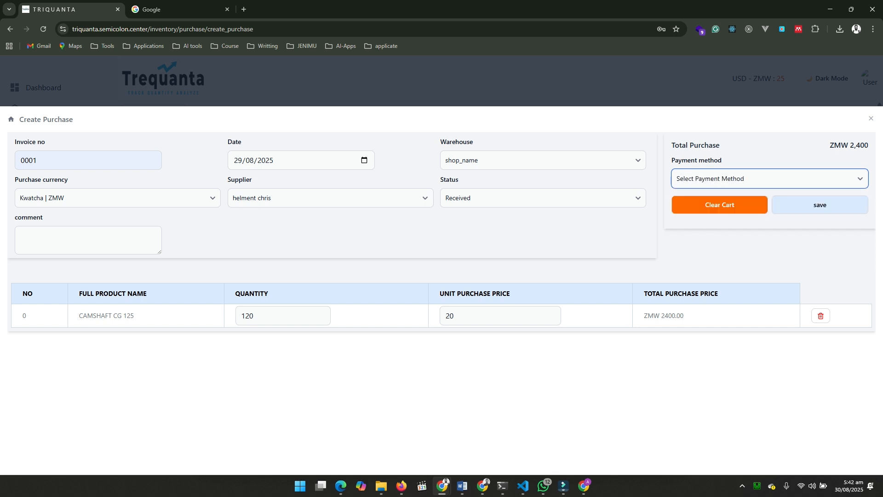
{"action": "left_click", "coordinate": [769, 179]}
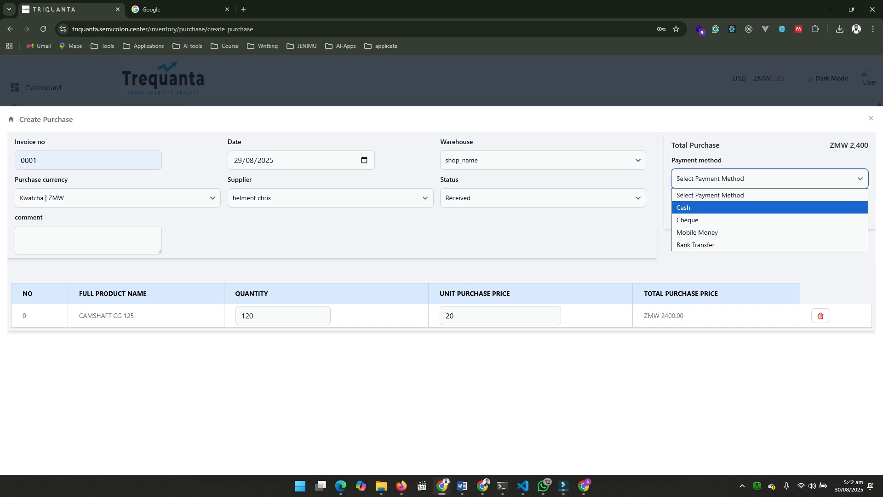
{"action": "left_click", "coordinate": [754, 207]}
Enter a payment amount of 1000, save the purchase and close the emptied purchase cart
{"action": "left_click", "coordinate": [741, 212]}
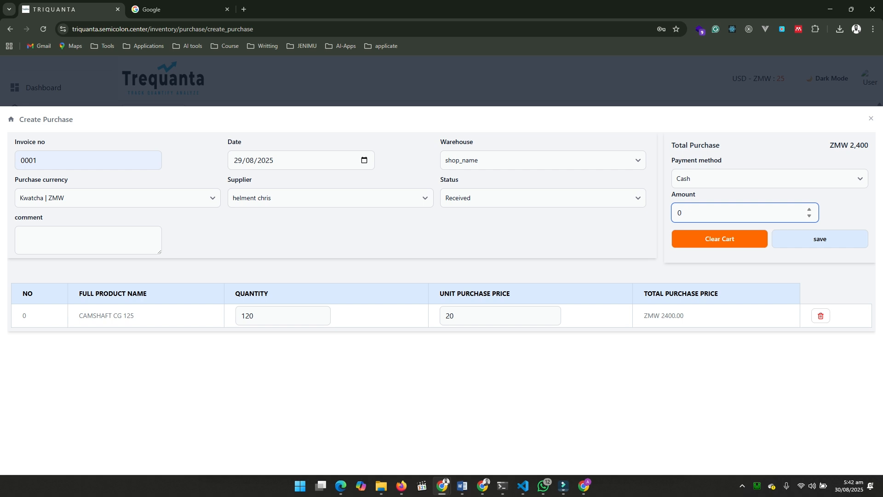
{"action": "key", "text": "BackSpace"}
{"action": "type", "text": "1"}
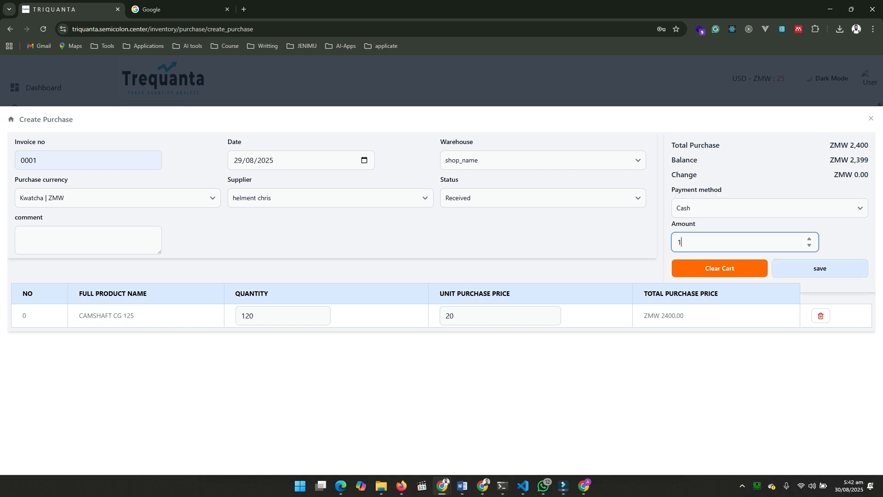
{"action": "type", "text": "000"}
{"action": "left_click", "coordinate": [820, 268]}
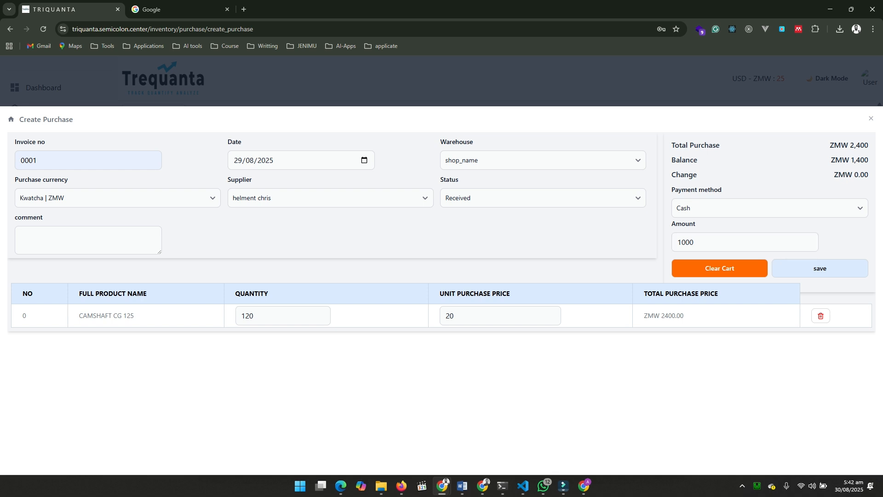
{"action": "left_click", "coordinate": [819, 268]}
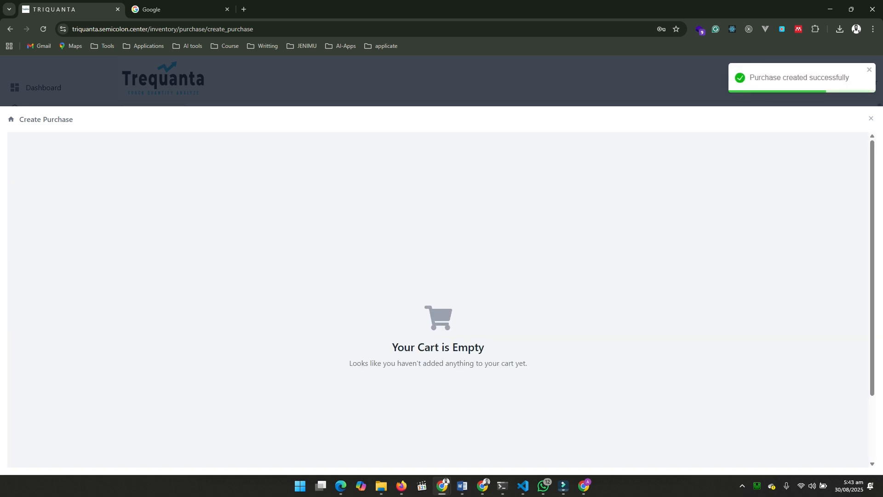
{"action": "key", "text": "Escape"}
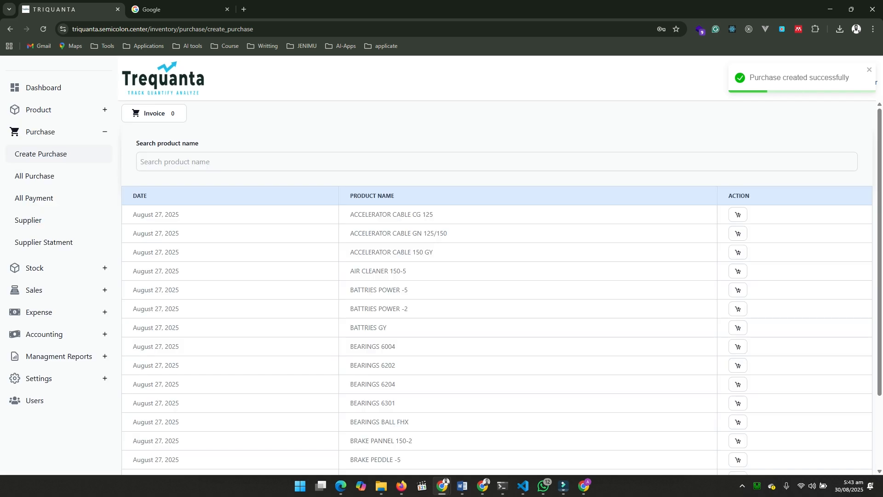
Open the list of all purchases and view the delete confirmation for invoice 0001 without deleting the purchase
{"action": "scroll", "coordinate": [501, 285], "scroll_direction": "down", "scroll_amount": 3}
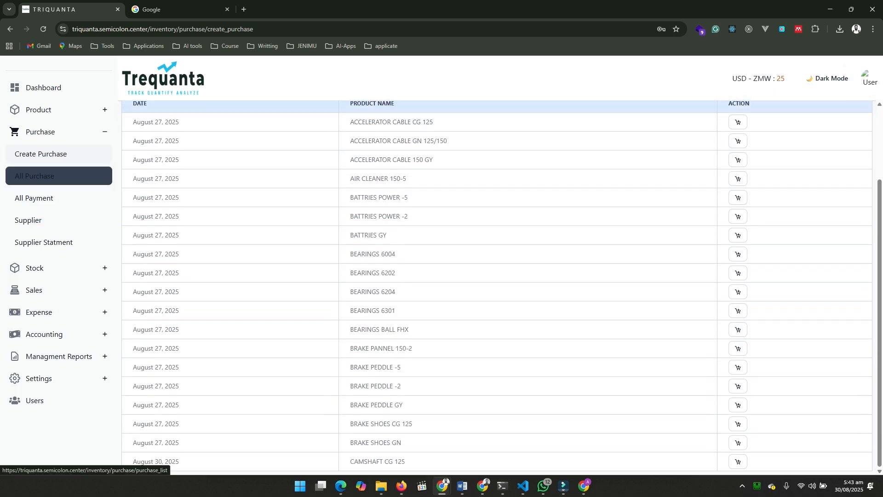
{"action": "left_click", "coordinate": [35, 176]}
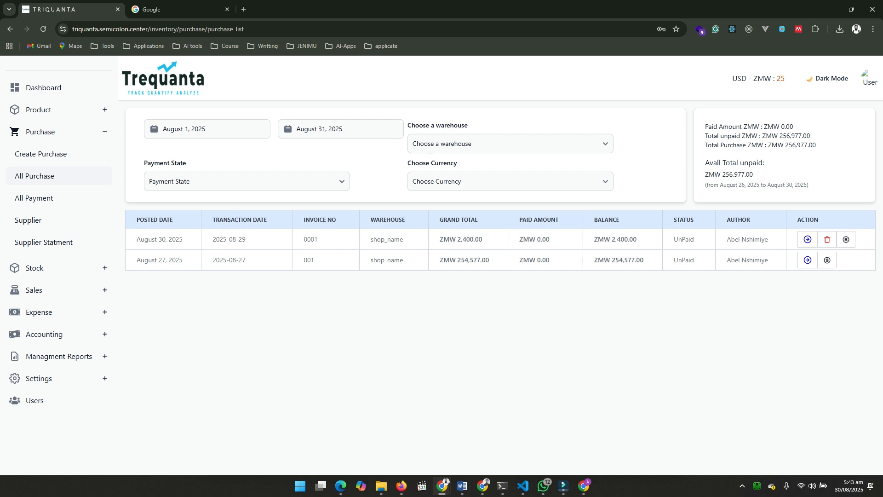
{"action": "left_click", "coordinate": [827, 239]}
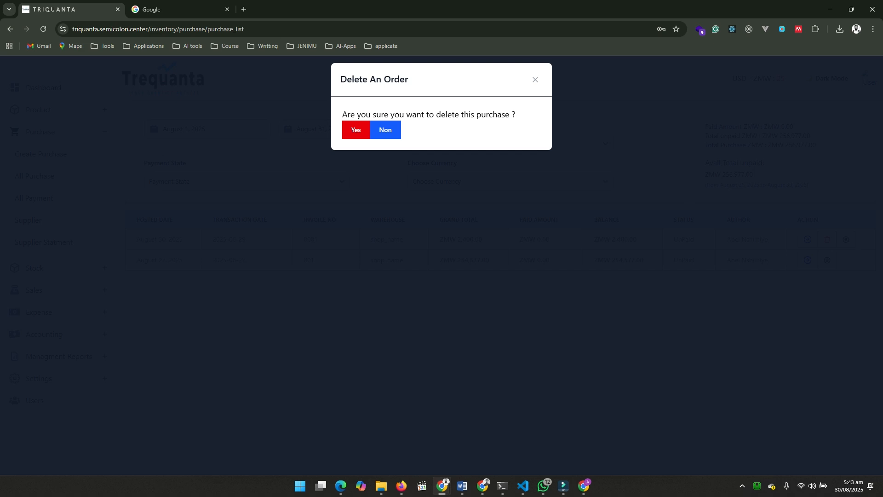
{"action": "key", "text": "Escape"}
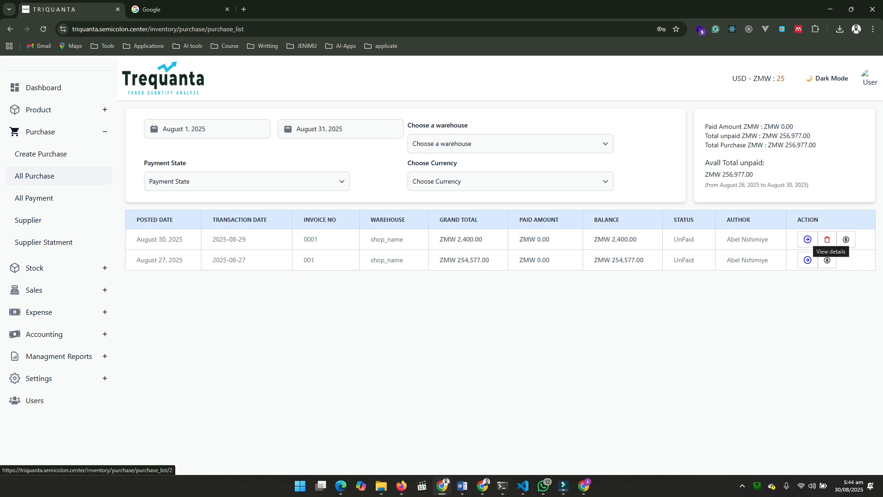
View the details of the purchase with invoice 0001 and preview its generated invoice for printing without saving it
{"action": "left_click", "coordinate": [808, 239]}
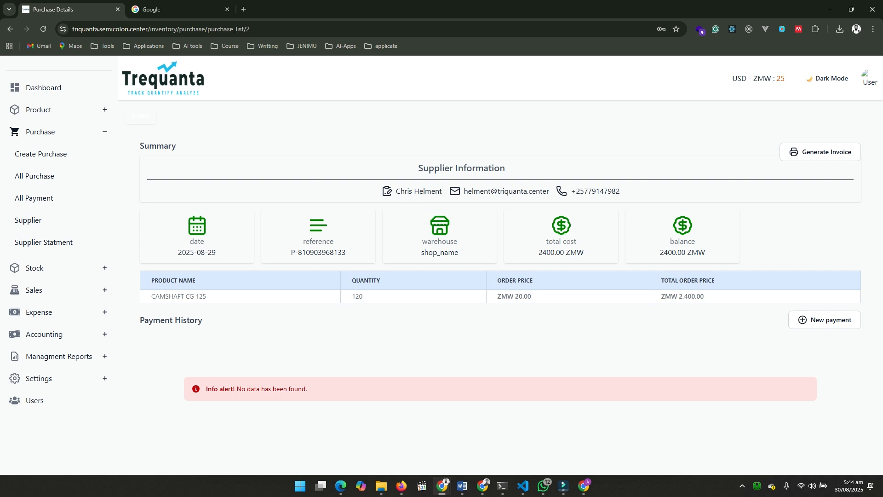
{"action": "left_click", "coordinate": [820, 152]}
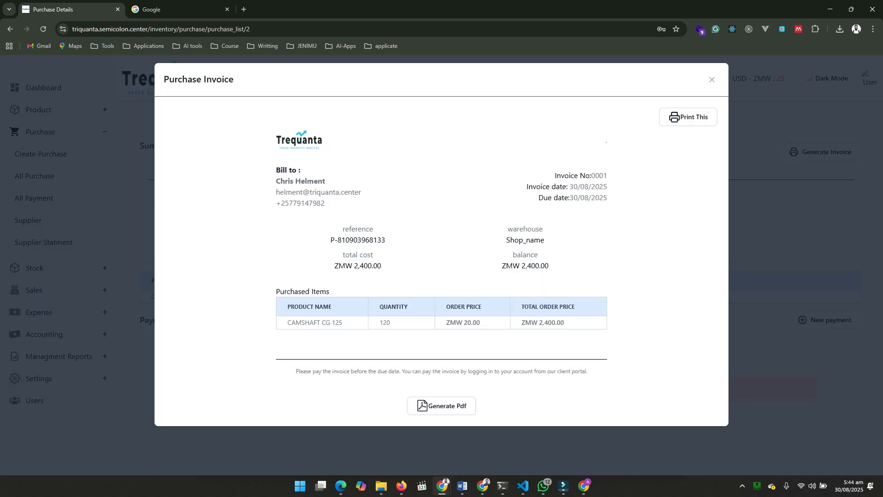
{"action": "left_click", "coordinate": [688, 116]}
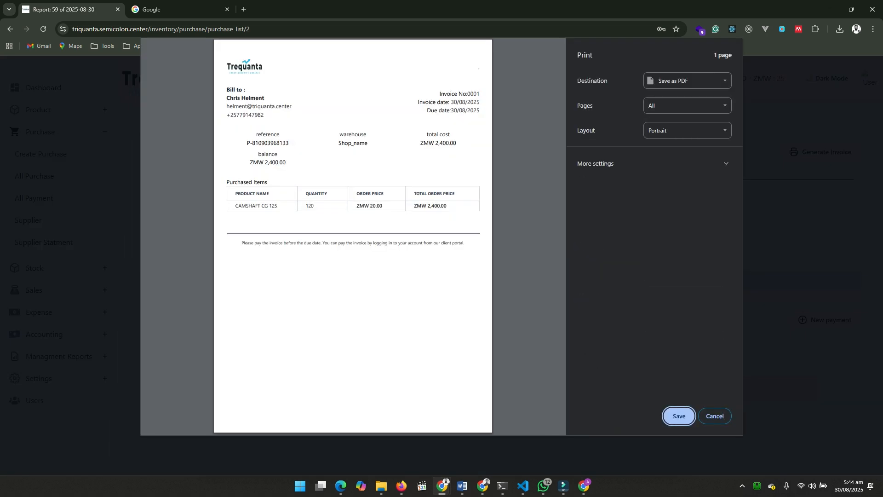
{"action": "left_click", "coordinate": [715, 416]}
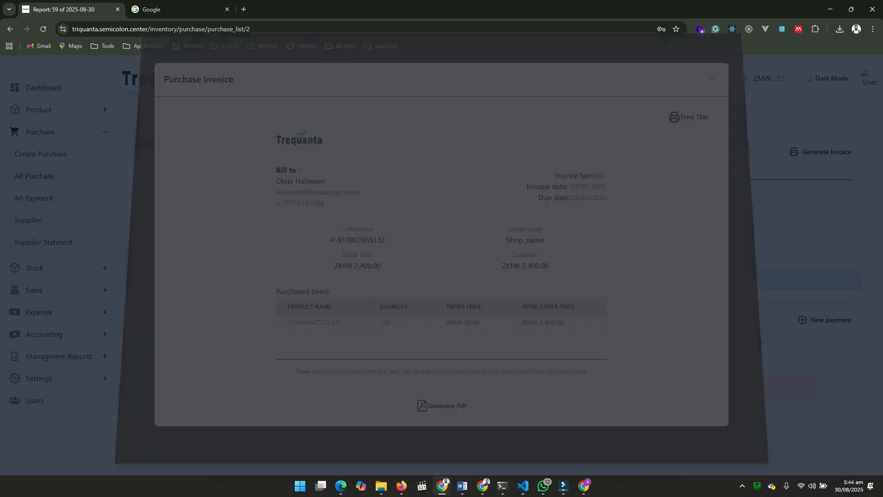
{"action": "left_click", "coordinate": [712, 79]}
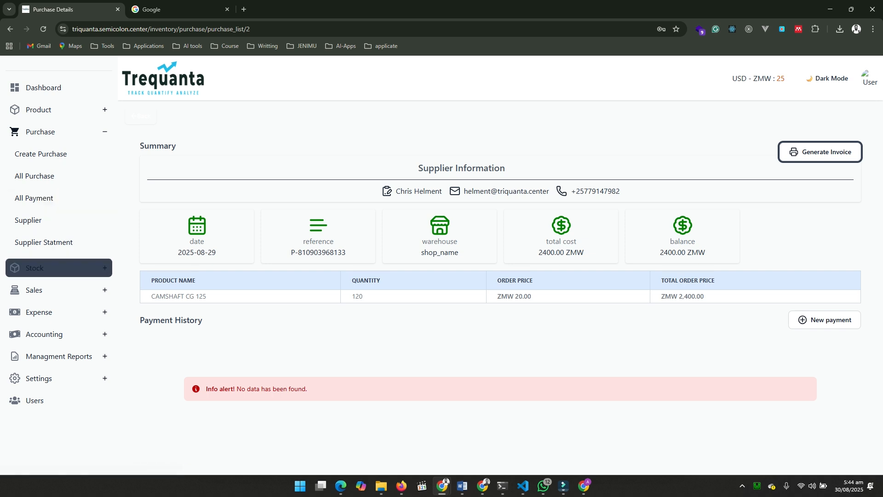
Open the stock summary and check the stocked quantity of CAMSHAFT CG 125
{"action": "left_click", "coordinate": [41, 269]}
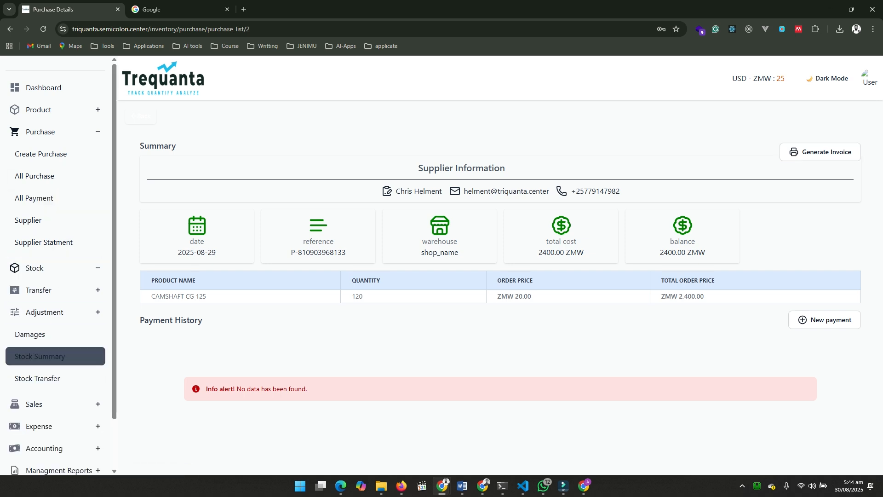
{"action": "left_click", "coordinate": [42, 356]}
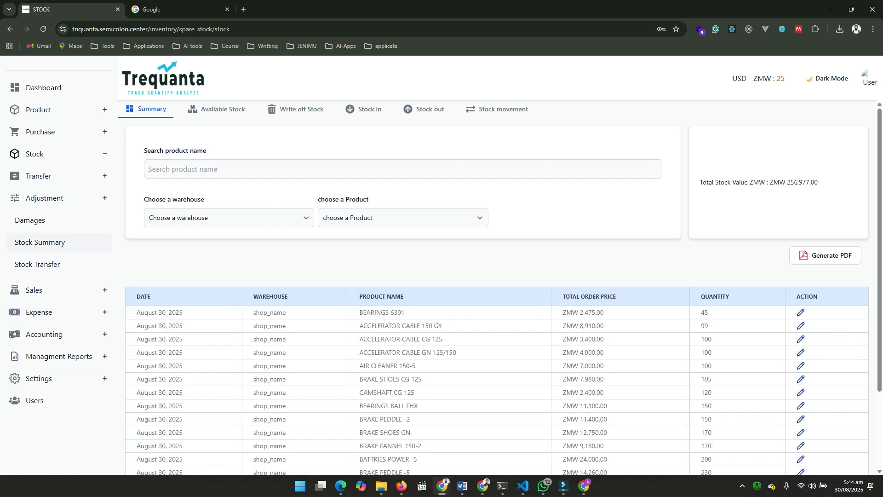
{"action": "scroll", "coordinate": [496, 285], "scroll_direction": "down", "scroll_amount": 3}
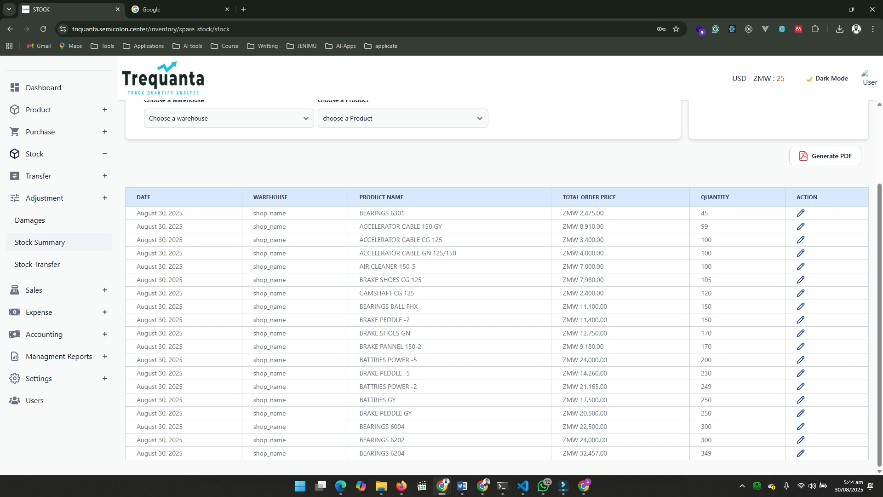
{"action": "left_click_drag", "start_coordinate": [359, 293], "coordinate": [415, 293]}
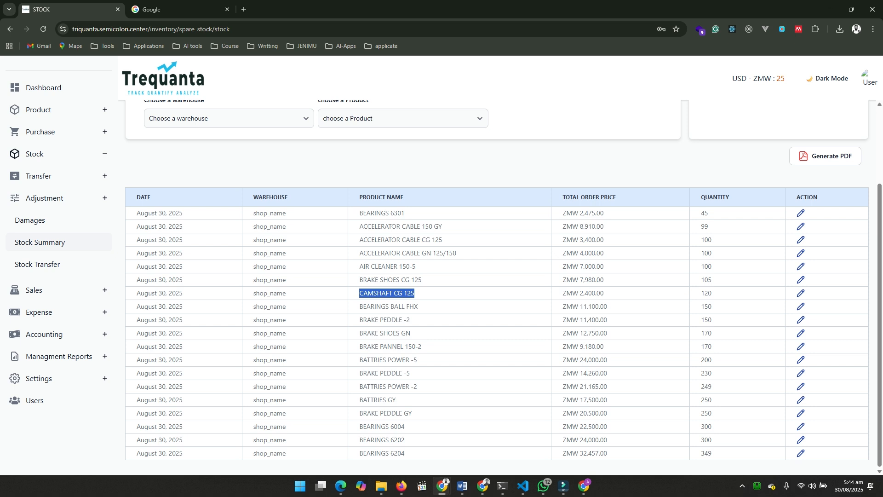
{"action": "left_click_drag", "start_coordinate": [701, 293], "coordinate": [712, 293]}
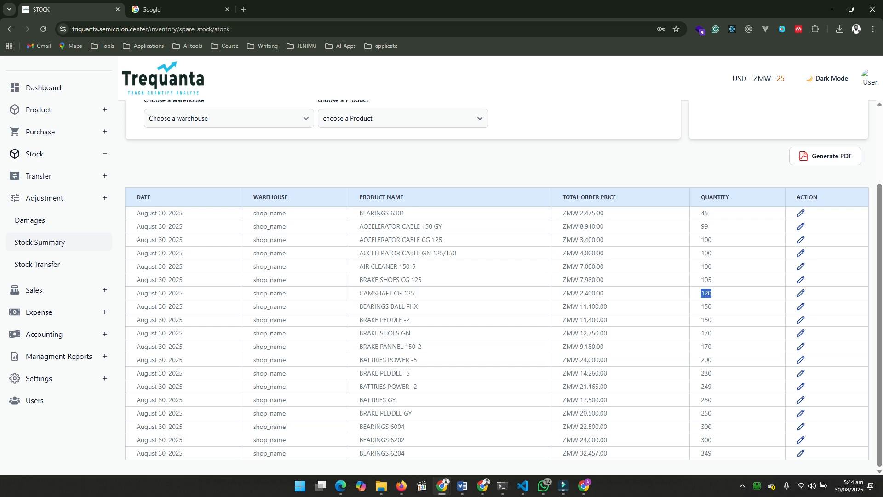
{"action": "scroll", "coordinate": [712, 293], "scroll_direction": "up", "scroll_amount": 3}
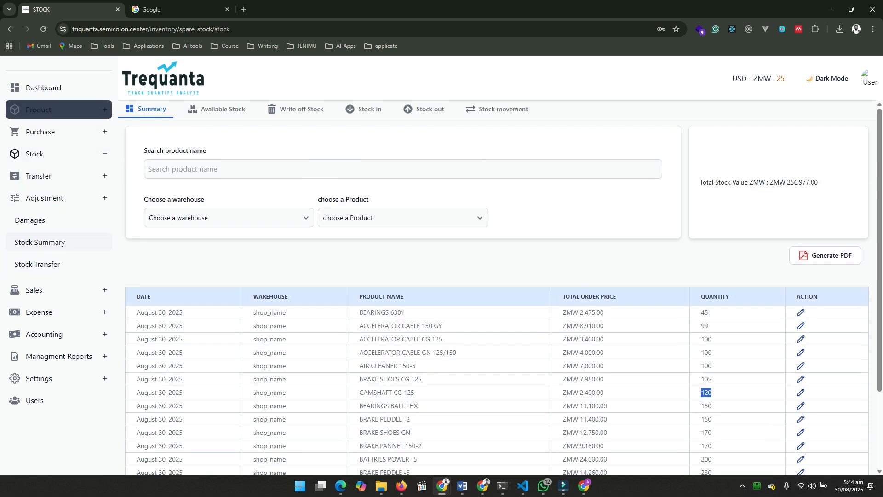
Open the product pricing list and filter it to the shop_name warehouse
{"action": "left_click", "coordinate": [39, 109]}
{"action": "left_click", "coordinate": [28, 154]}
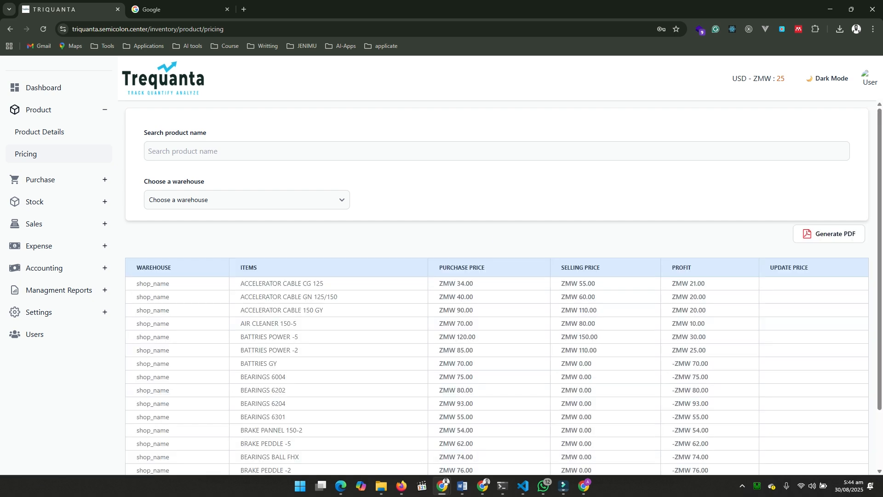
{"action": "scroll", "coordinate": [497, 285], "scroll_direction": "down", "scroll_amount": 2}
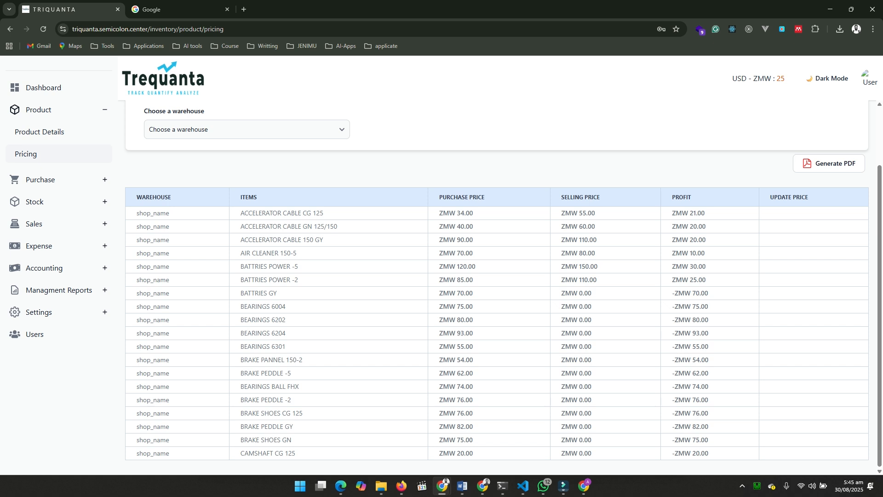
{"action": "left_click", "coordinate": [246, 129]}
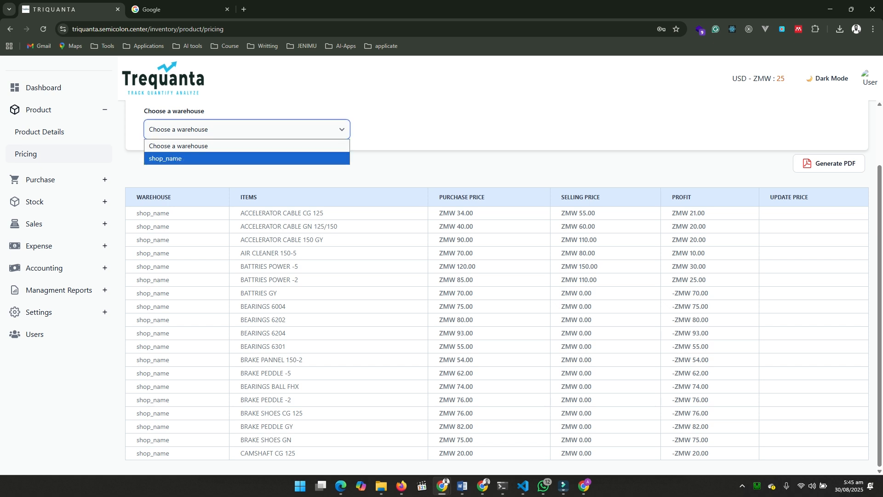
{"action": "left_click", "coordinate": [246, 158]}
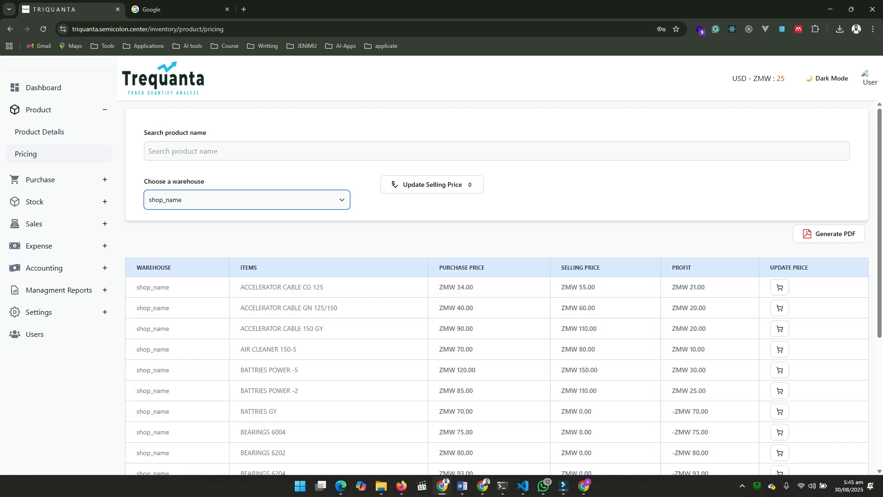
Add CAMSHAFT CG 125, BRAKE SHOES GN, BRAKE SHOES CG 125 and BRAKE PEDDLE GY to the selling price update
{"action": "scroll", "coordinate": [501, 286], "scroll_direction": "down", "scroll_amount": 5}
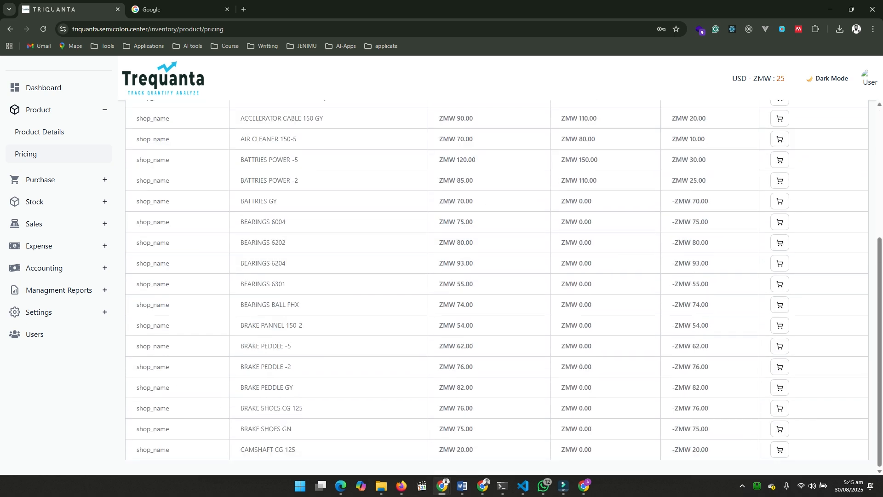
{"action": "left_click", "coordinate": [780, 450]}
{"action": "scroll", "coordinate": [497, 287], "scroll_direction": "up", "scroll_amount": 5}
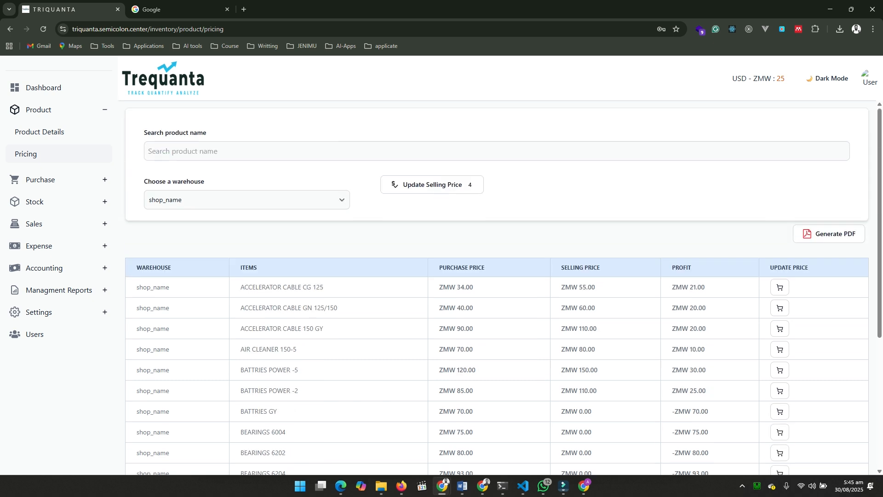
Set the selling price of CAMSHAFT CG 125 to 35 and of BRAKE SHOES GN to 85 in the pricing update
{"action": "left_click", "coordinate": [432, 184]}
{"action": "left_click", "coordinate": [578, 140]}
{"action": "key", "text": "BackSpace"}
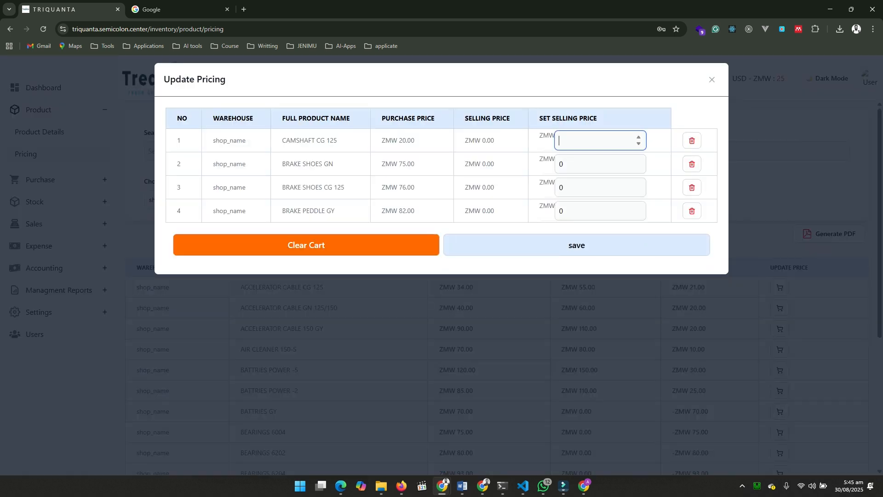
{"action": "type", "text": "35"}
{"action": "left_click", "coordinate": [578, 164]}
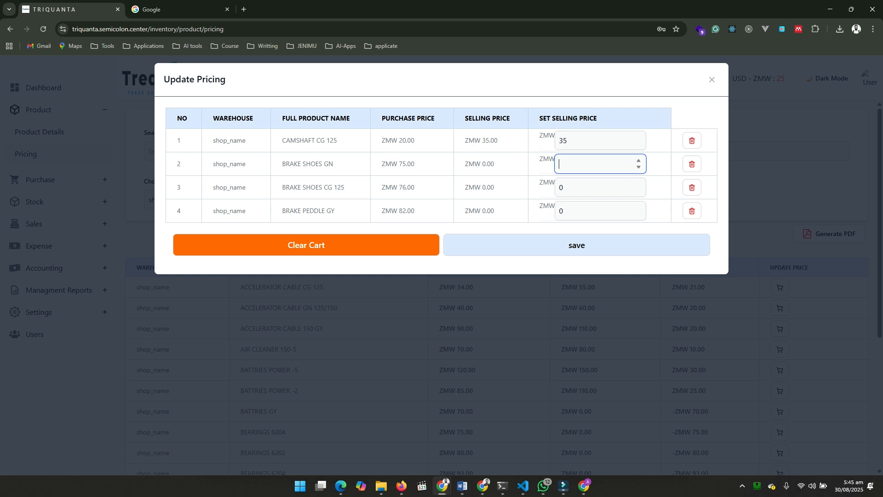
{"action": "type", "text": "85"}
Set the selling price of BRAKE SHOES CG 125 to 100 and of BRAKE PEDDLE GY to 110, and save the price update
{"action": "left_click", "coordinate": [577, 187]}
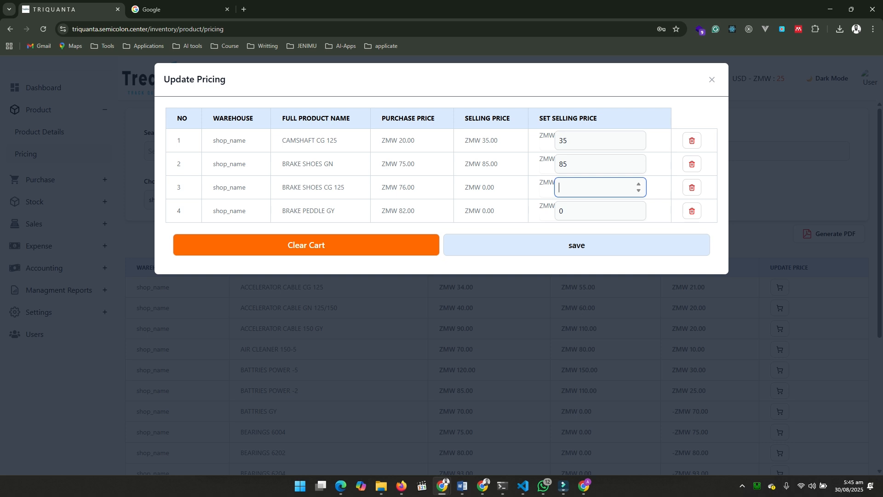
{"action": "type", "text": "100"}
{"action": "left_click", "coordinate": [578, 211]}
{"action": "key", "text": "BackSpace"}
{"action": "type", "text": "110"}
{"action": "key", "text": "Return"}
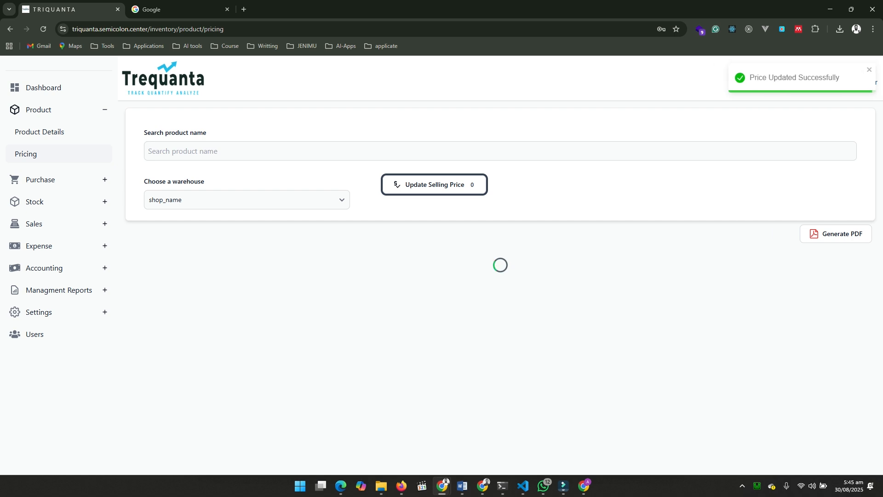
{"action": "scroll", "coordinate": [497, 276], "scroll_direction": "down", "scroll_amount": 4}
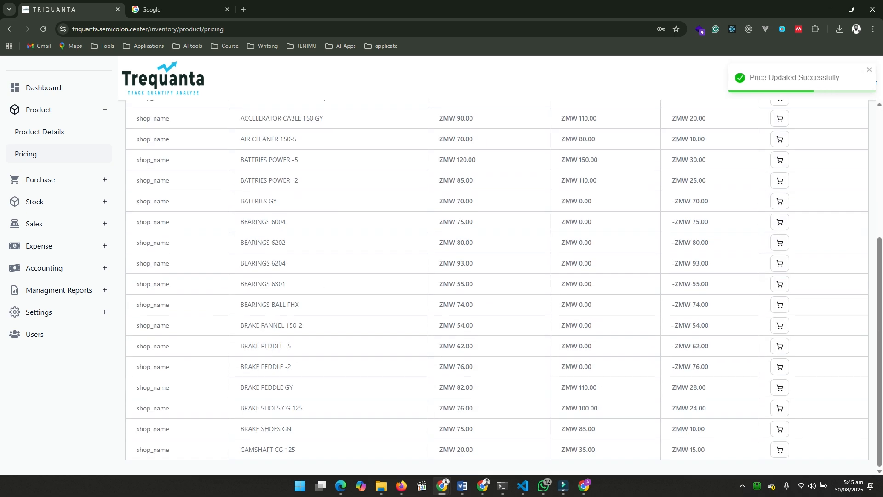
{"action": "scroll", "coordinate": [497, 276], "scroll_direction": "up", "scroll_amount": 2}
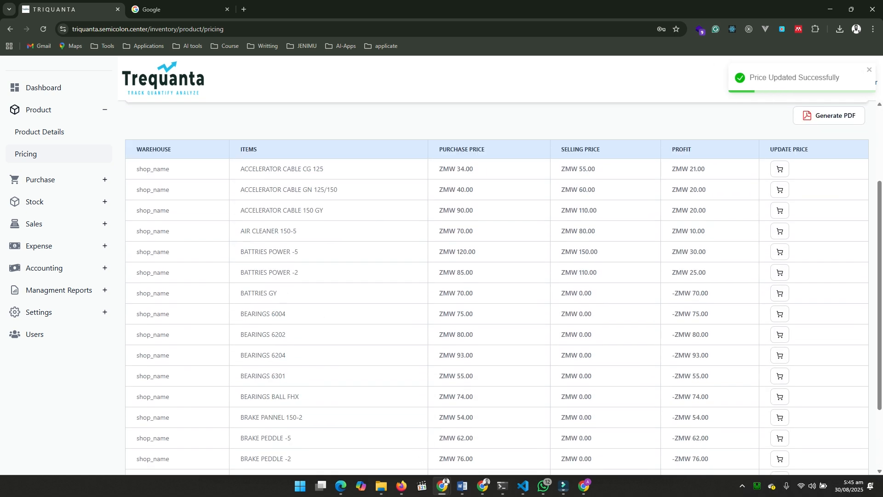
Check the list of all purchase payments and return to the list of all purchases
{"action": "left_click", "coordinate": [41, 179]}
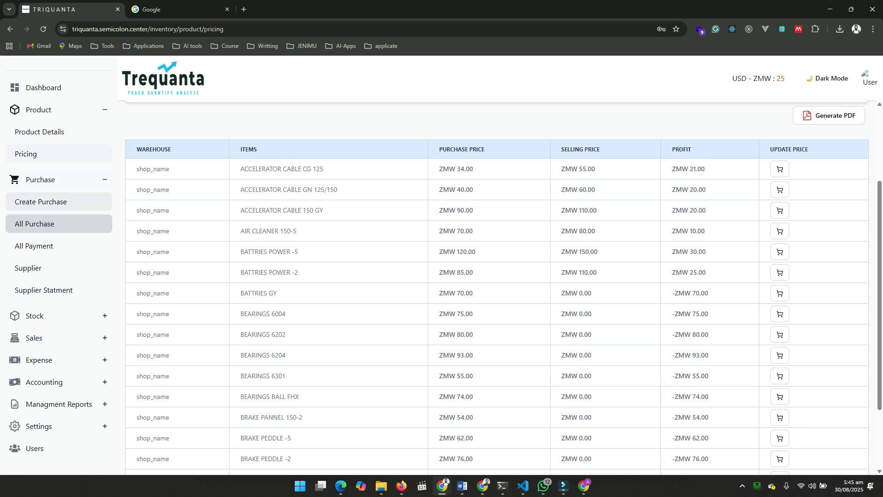
{"action": "left_click", "coordinate": [35, 246]}
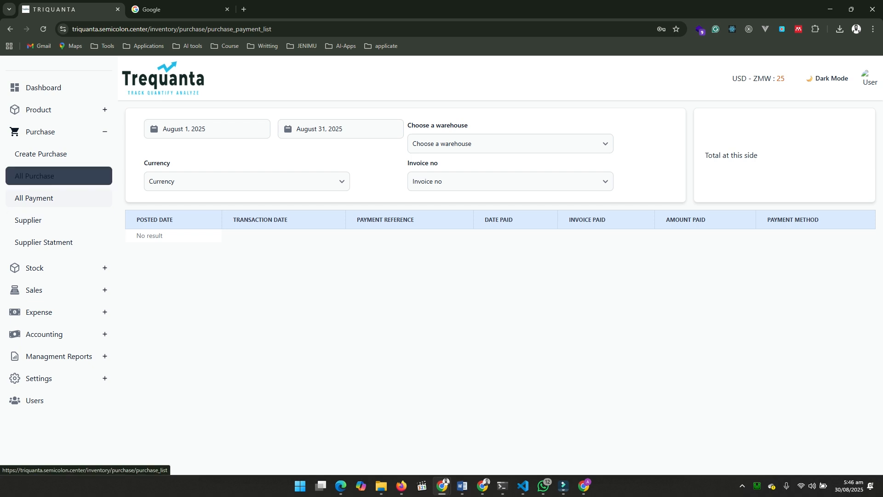
{"action": "left_click", "coordinate": [34, 176]}
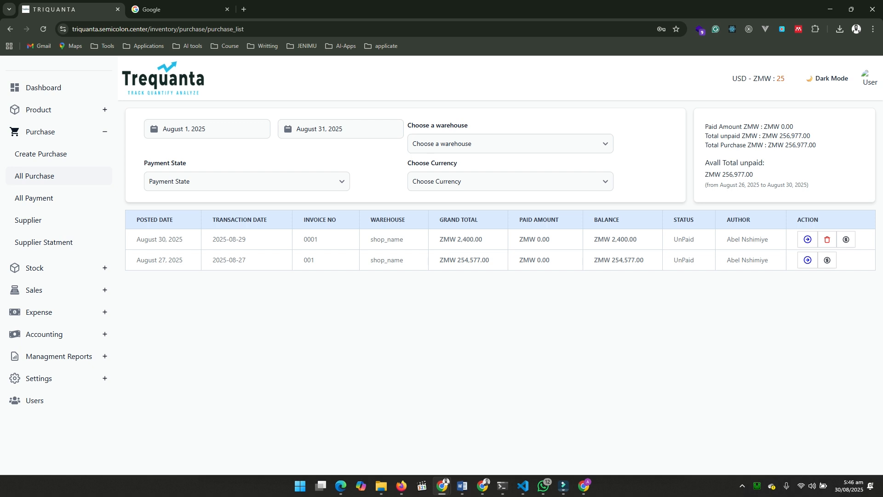
Record a cash payment of 2400 ZMW dated 29/08/2025 for the purchase posted on August 30, 2025
{"action": "left_click", "coordinate": [846, 239]}
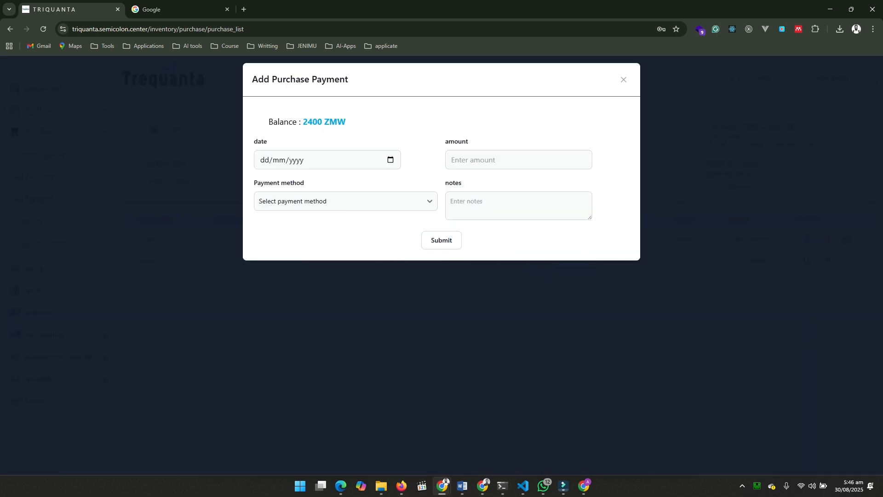
{"action": "left_click", "coordinate": [390, 160]}
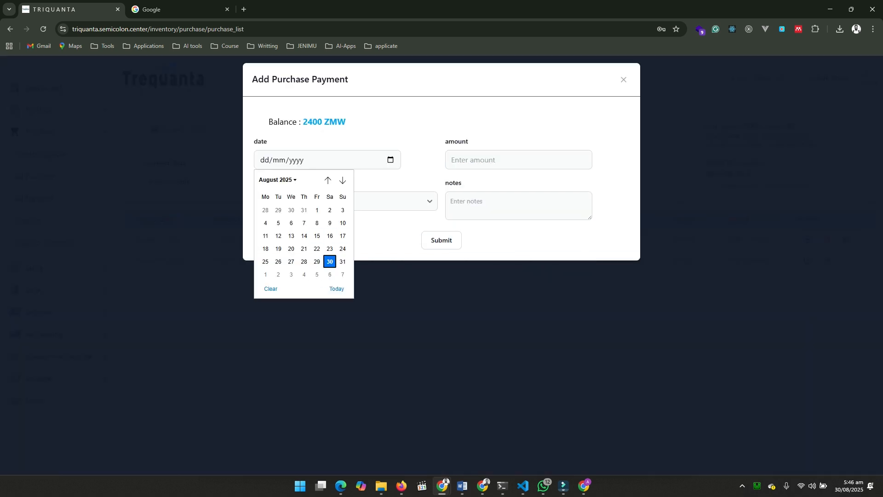
{"action": "left_click", "coordinate": [336, 288]}
{"action": "left_click", "coordinate": [345, 201]}
{"action": "left_click", "coordinate": [322, 238]}
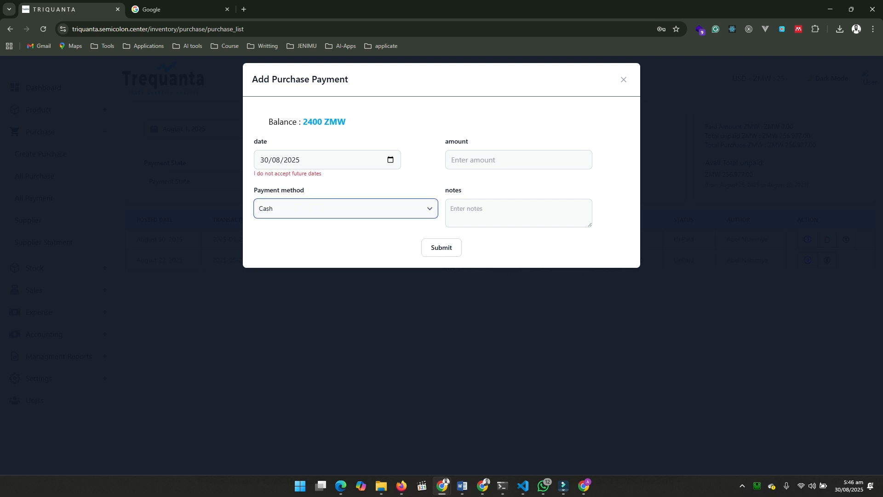
{"action": "left_click", "coordinate": [390, 159]}
{"action": "left_click", "coordinate": [317, 261]}
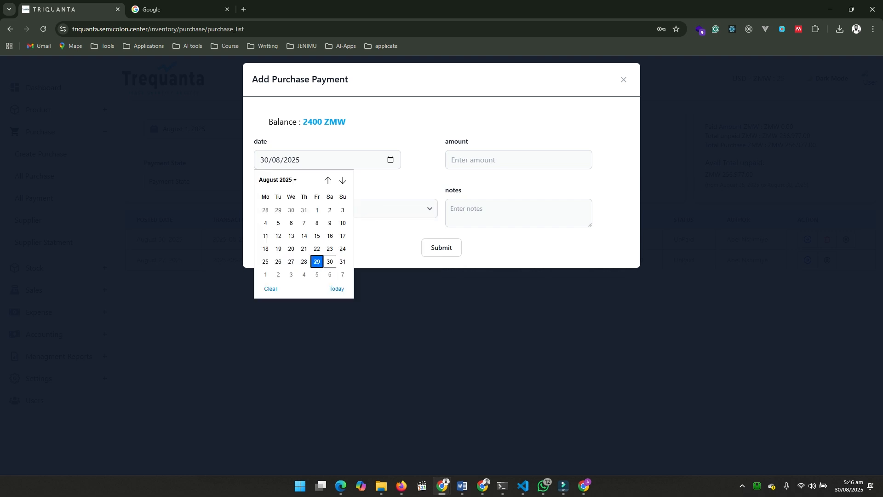
{"action": "left_click", "coordinate": [518, 160]}
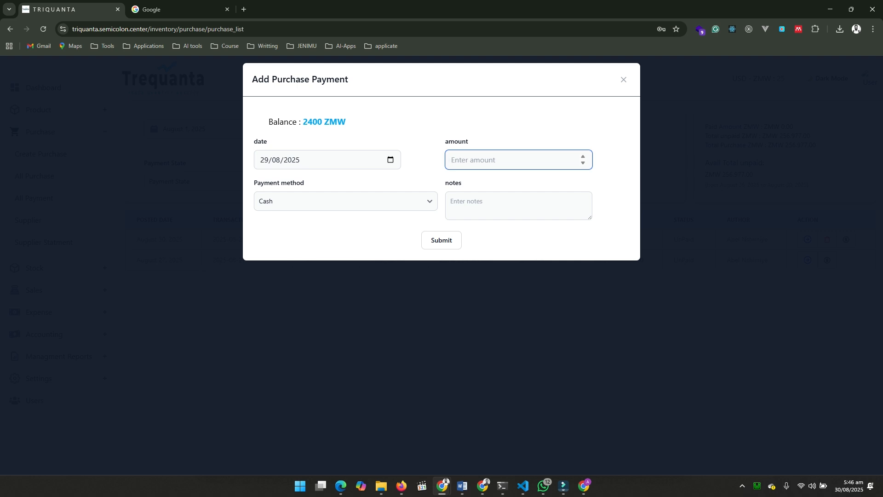
{"action": "type", "text": "2400"}
{"action": "key", "text": "Return"}
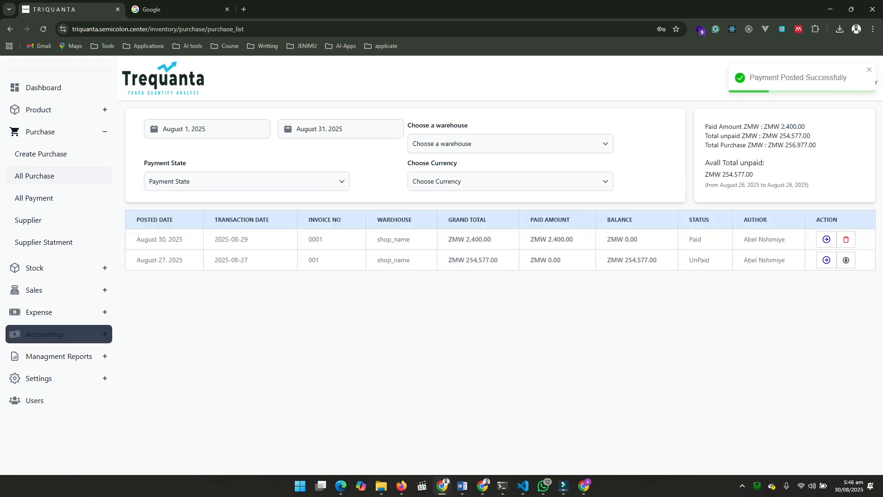
Recheck the purchase payment list for the posted payment and go back to the purchase list
{"action": "left_click", "coordinate": [34, 198]}
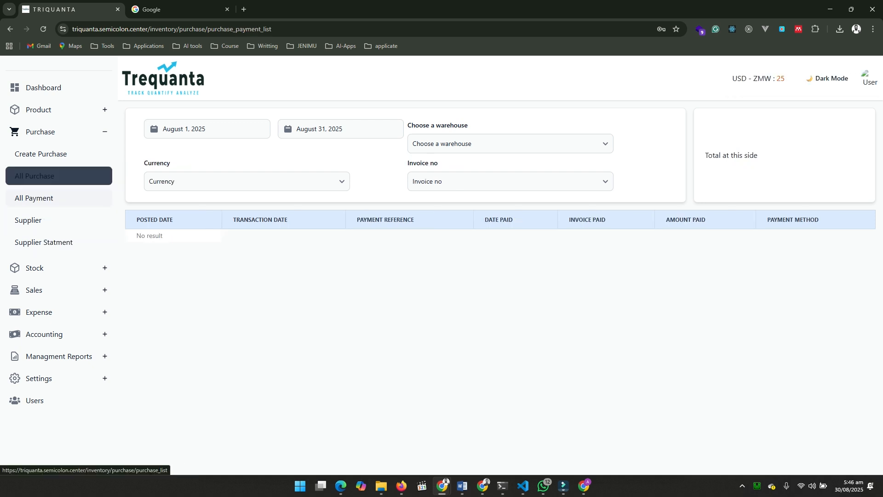
{"action": "left_click", "coordinate": [34, 176]}
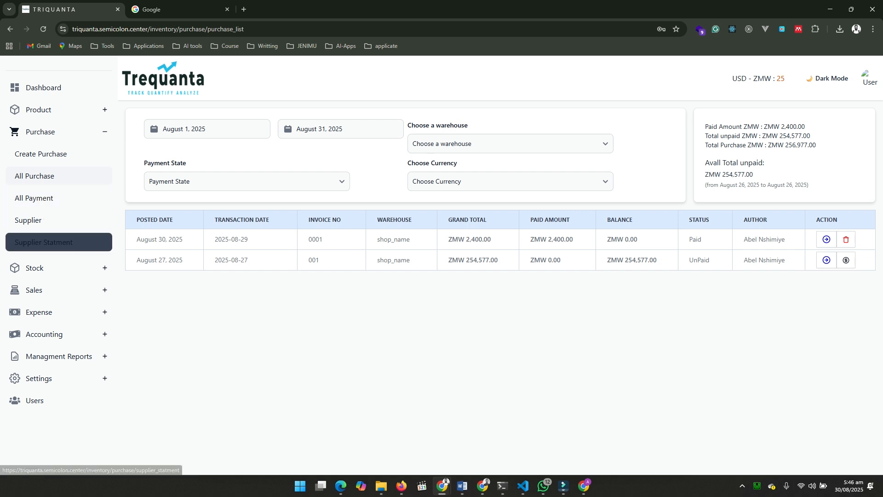
Examine the supplier list and the blank form for adding a new supplier, and close the form without saving
{"action": "left_click", "coordinate": [28, 220]}
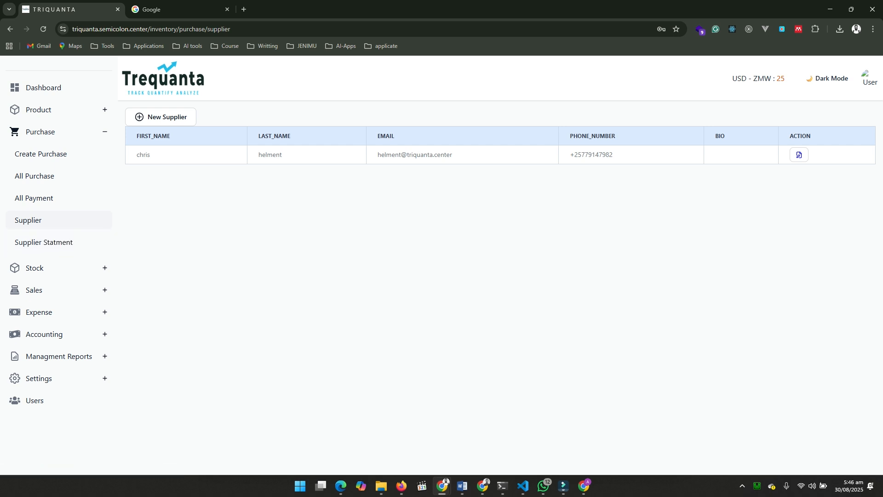
{"action": "left_click", "coordinate": [160, 117]}
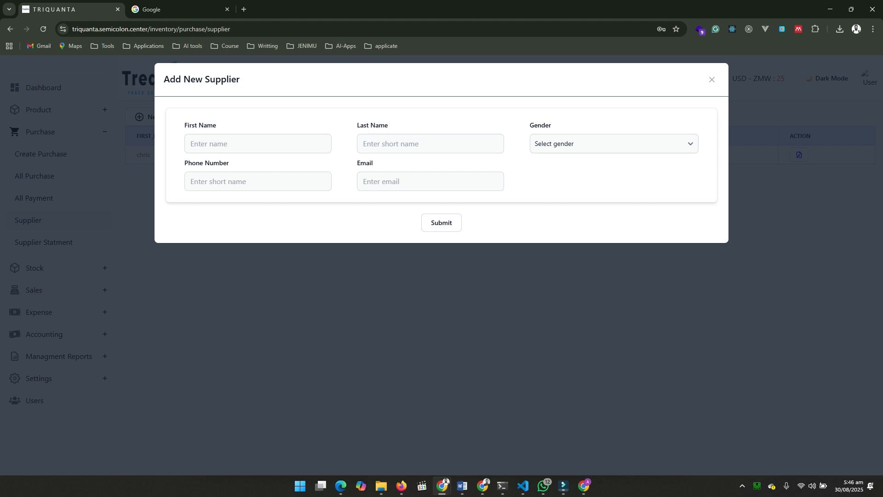
{"action": "key", "text": "Escape"}
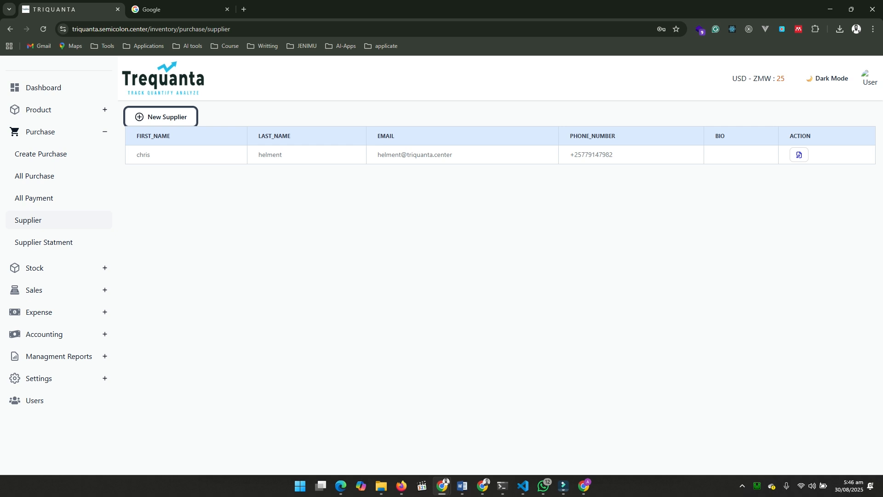
{"action": "key", "text": "Return"}
{"action": "key", "text": "Escape"}
Look over the existing supplier's update form without changing it, and view the supplier balance report
{"action": "left_click", "coordinate": [799, 155]}
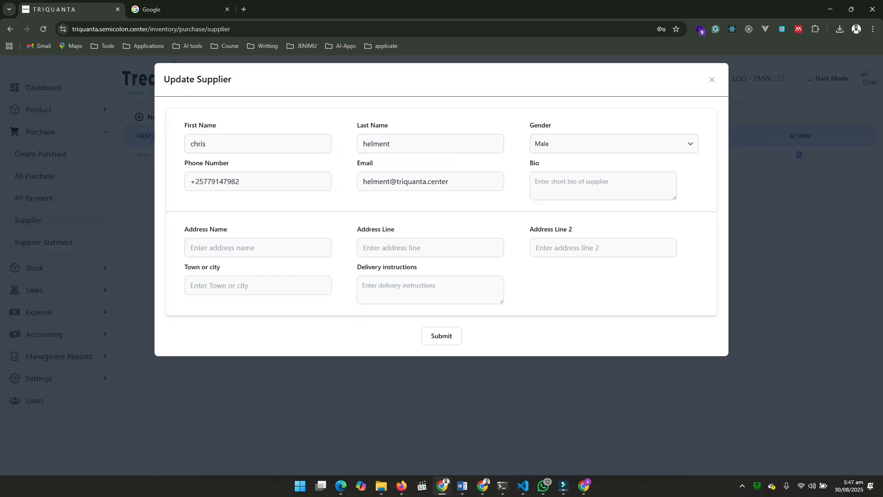
{"action": "key", "text": "Escape"}
{"action": "left_click", "coordinate": [44, 242]}
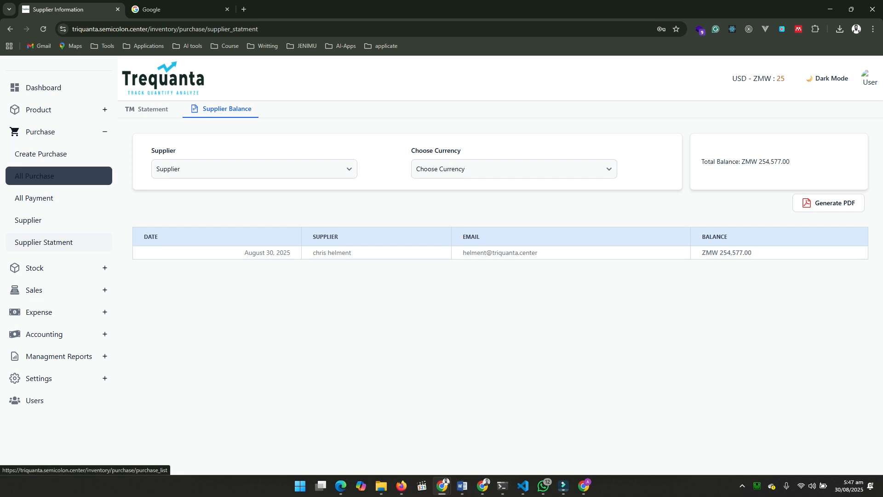
Record a partial cash payment of 50000 ZMW dated 29/08/2025 for the purchase posted on August 27, 2025
{"action": "left_click", "coordinate": [36, 176]}
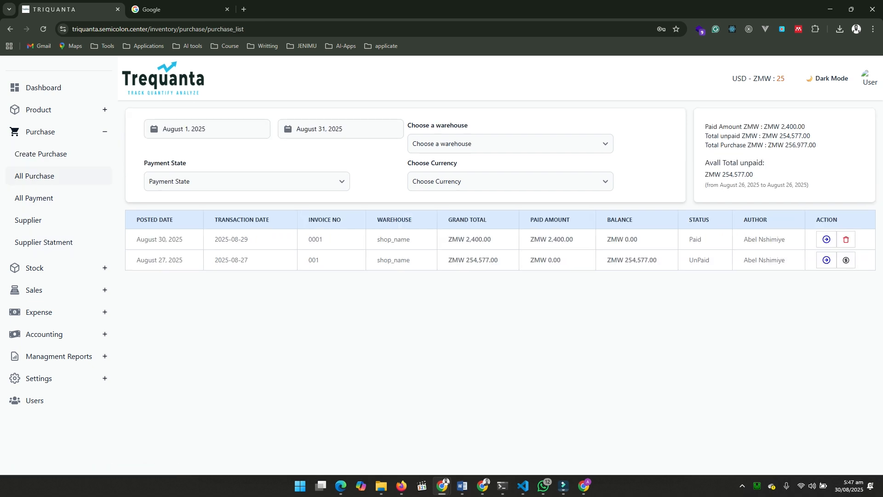
{"action": "left_click", "coordinate": [846, 260]}
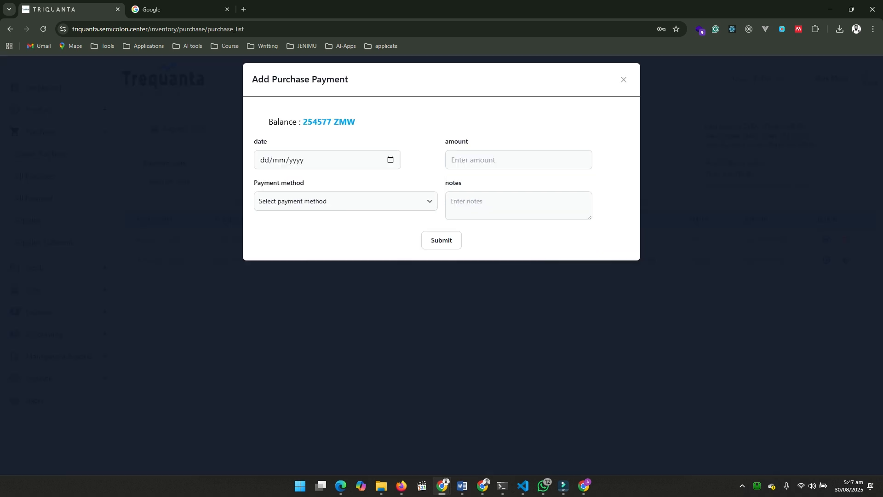
{"action": "left_click", "coordinate": [390, 159]}
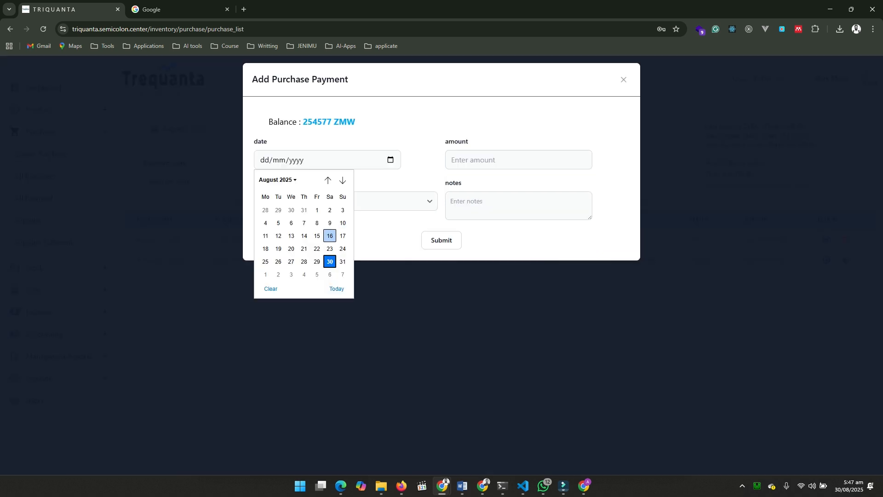
{"action": "left_click", "coordinate": [317, 261]}
{"action": "left_click", "coordinate": [324, 201]}
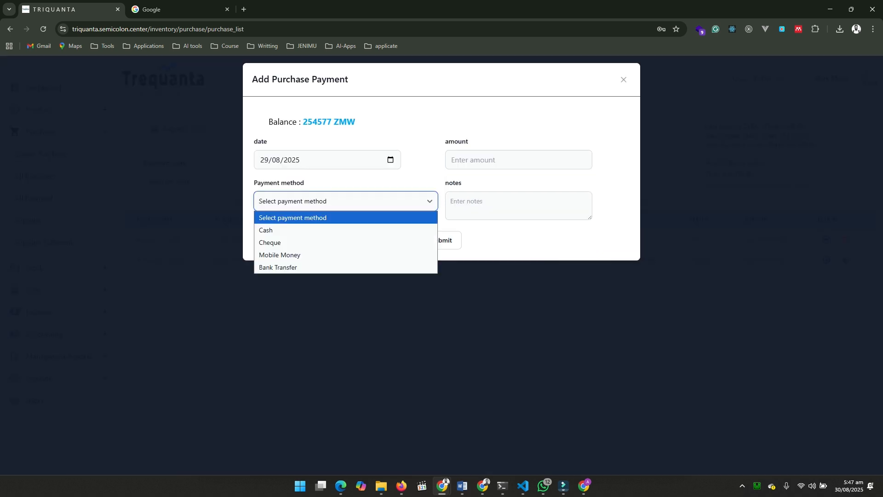
{"action": "left_click", "coordinate": [322, 230]}
{"action": "left_click", "coordinate": [497, 159]}
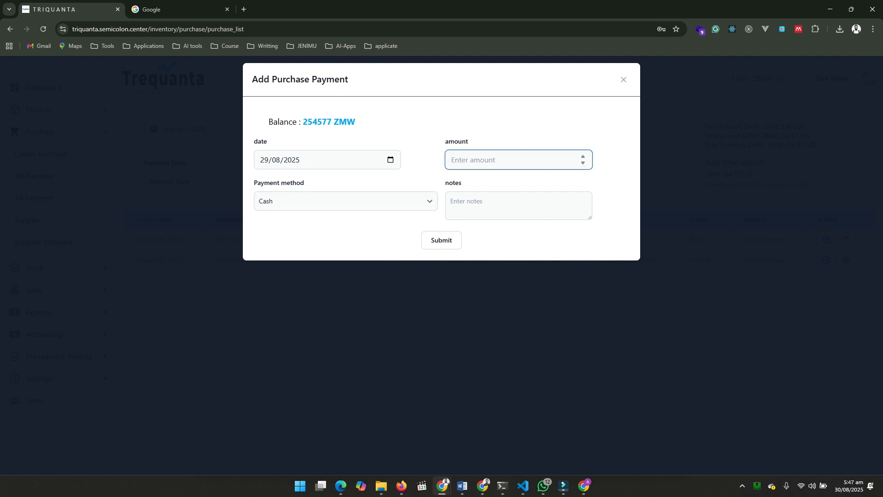
{"action": "type", "text": "4"}
{"action": "key", "text": "BackSpace"}
{"action": "type", "text": "50000"}
{"action": "key", "text": "Return"}
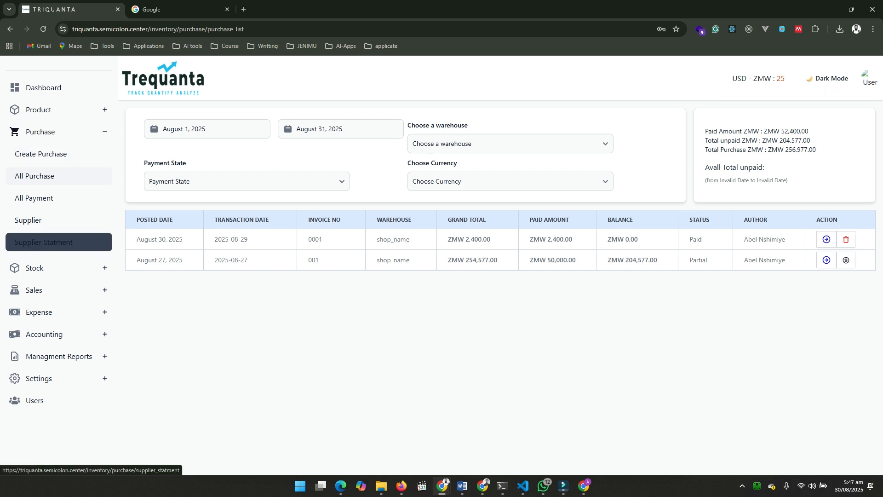
Examine the supplier balance and the detailed supplier statement, including its date range and supplier filter options
{"action": "left_click", "coordinate": [44, 242]}
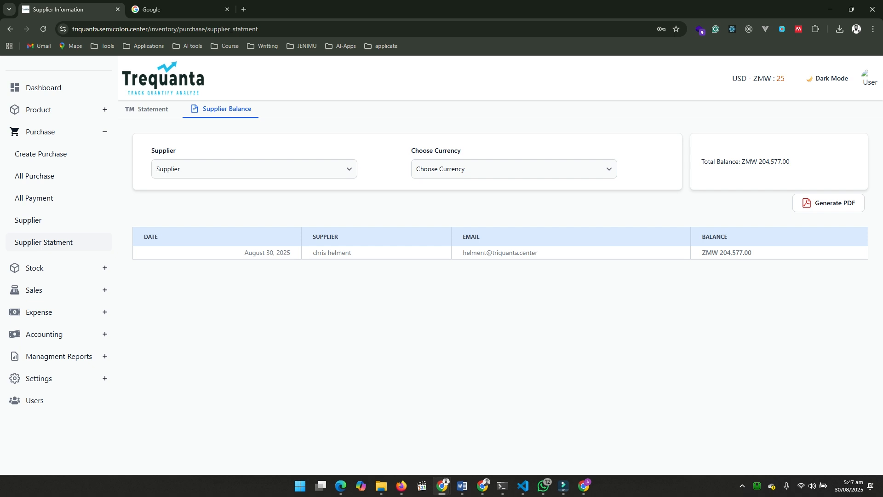
{"action": "left_click", "coordinate": [146, 109]}
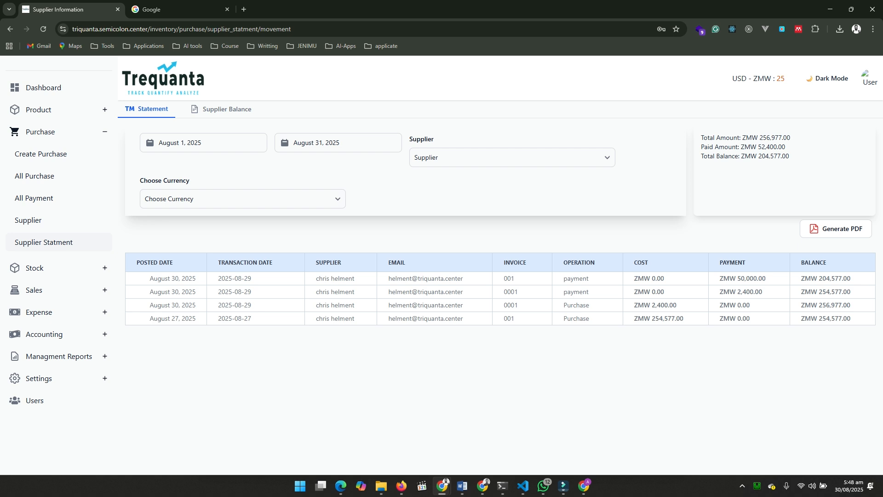
{"action": "left_click", "coordinate": [203, 142]}
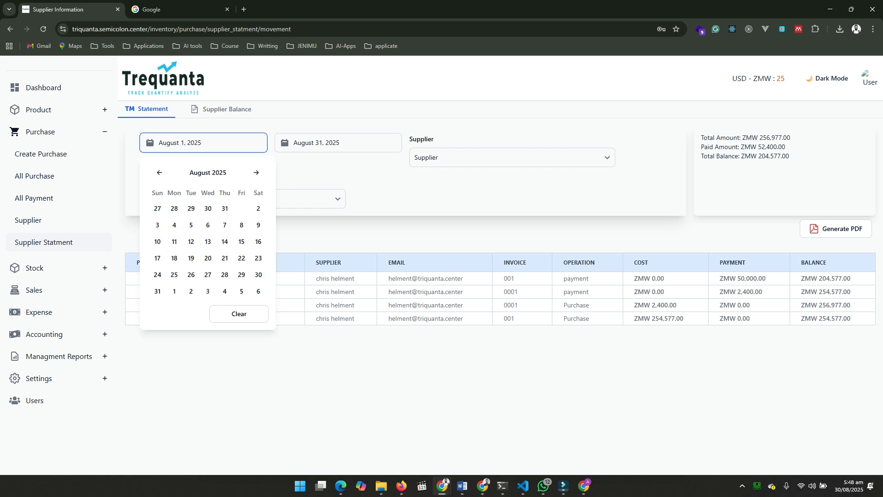
{"action": "left_click", "coordinate": [368, 230]}
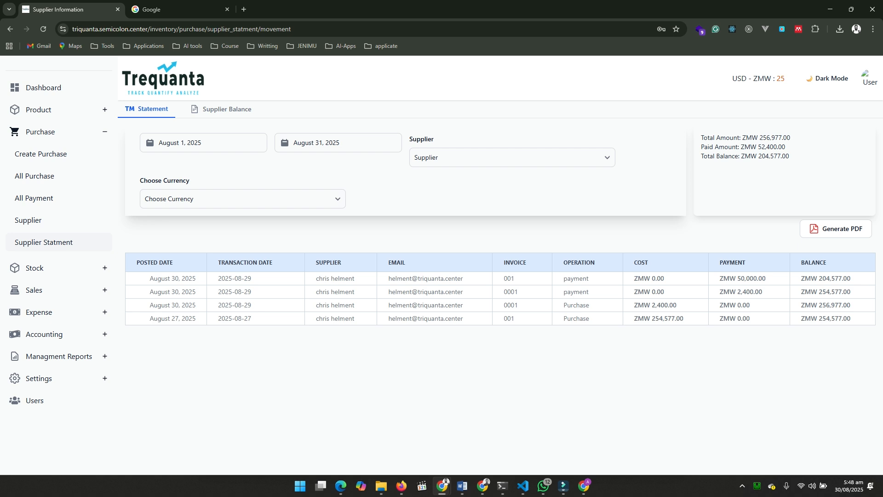
{"action": "left_click", "coordinate": [512, 158]}
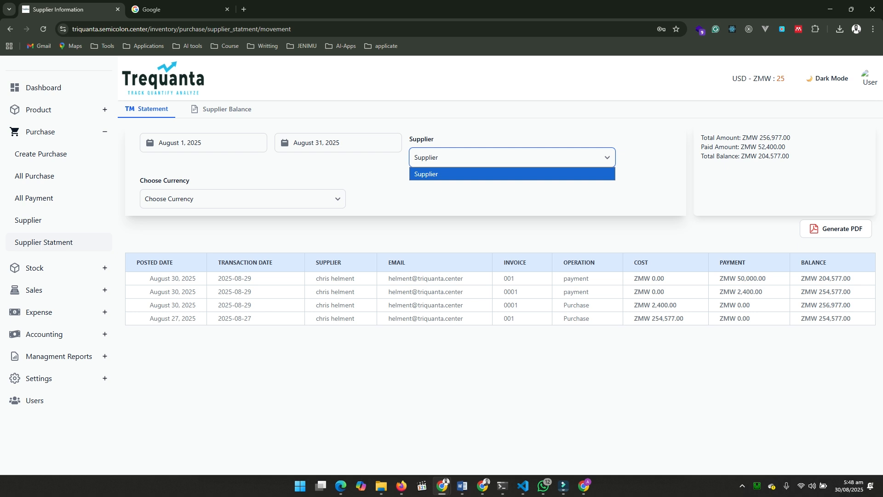
{"action": "left_click", "coordinate": [512, 157]}
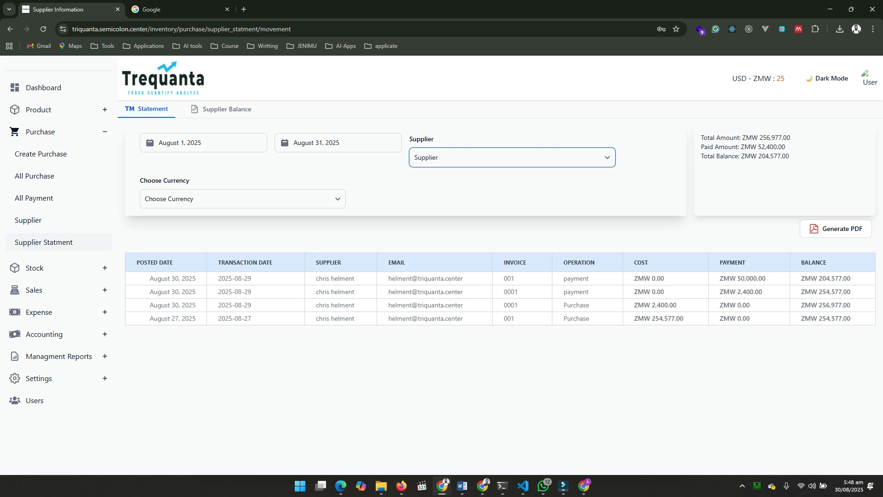
{"action": "left_click", "coordinate": [512, 157]}
{"action": "left_click", "coordinate": [338, 143]}
{"action": "left_click", "coordinate": [512, 158]}
{"action": "left_click", "coordinate": [512, 158]}
Preview the printable PDF report of the supplier statement and close it without printing
{"action": "left_click", "coordinate": [836, 228]}
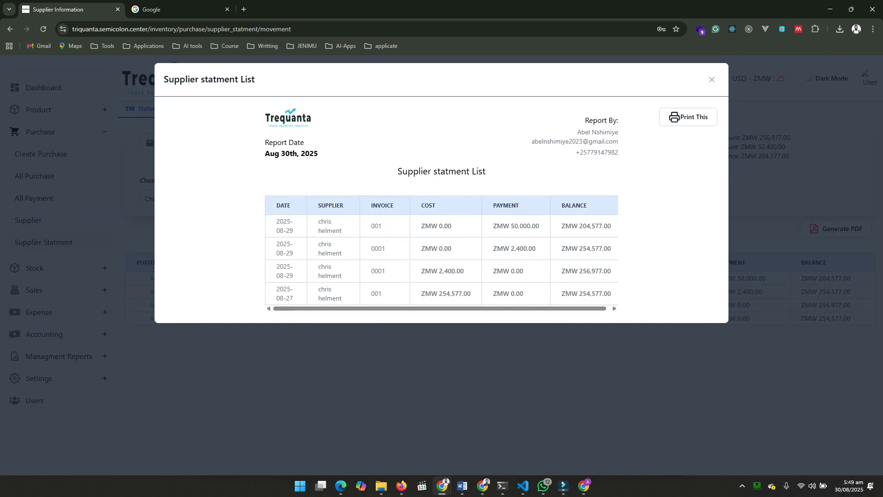
{"action": "key", "text": "Escape"}
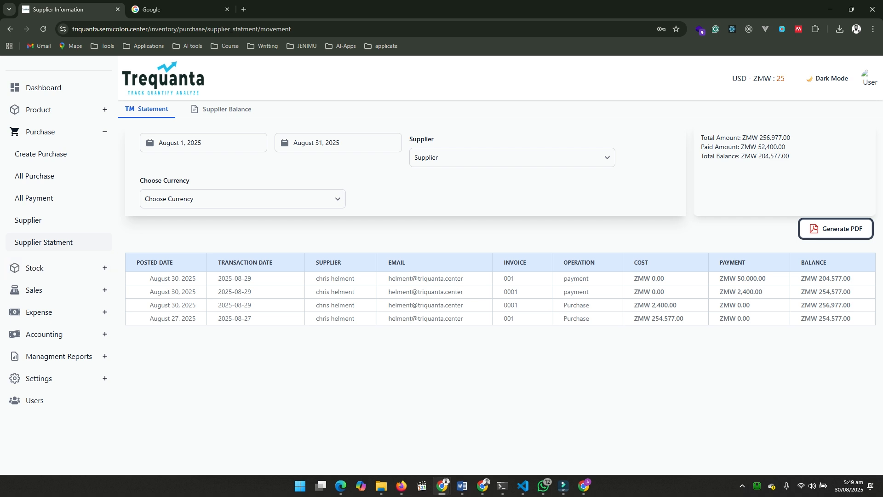
{"action": "left_click", "coordinate": [743, 486]}
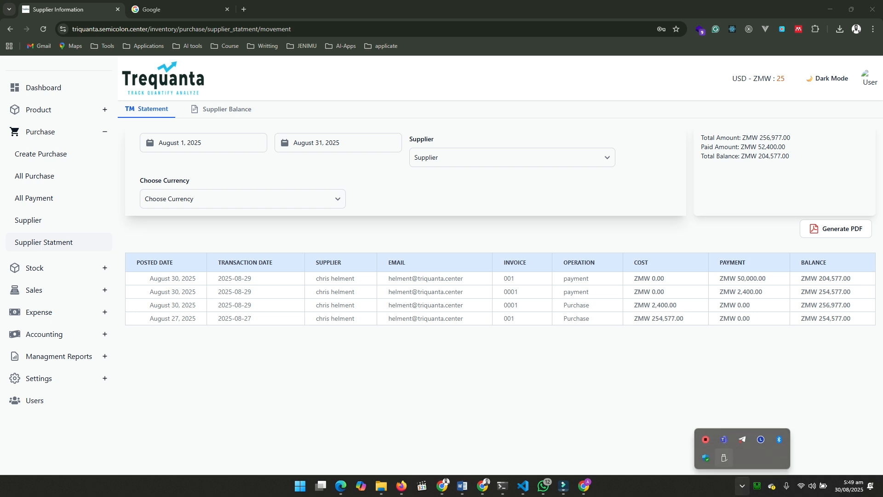
{"action": "right_click", "coordinate": [706, 439]}
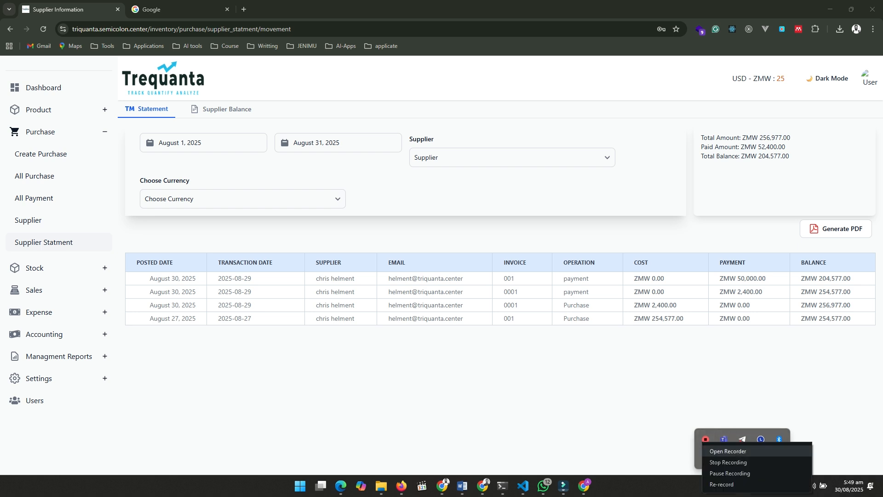
{"action": "left_click", "coordinate": [730, 461]}
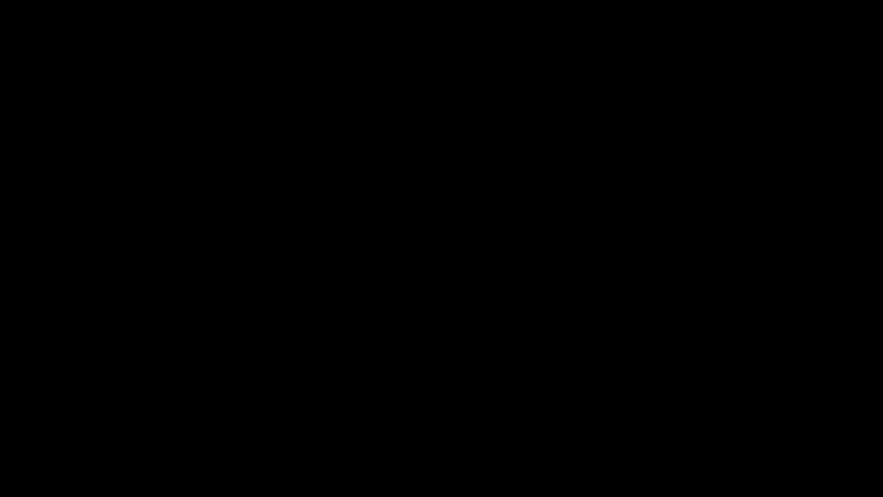